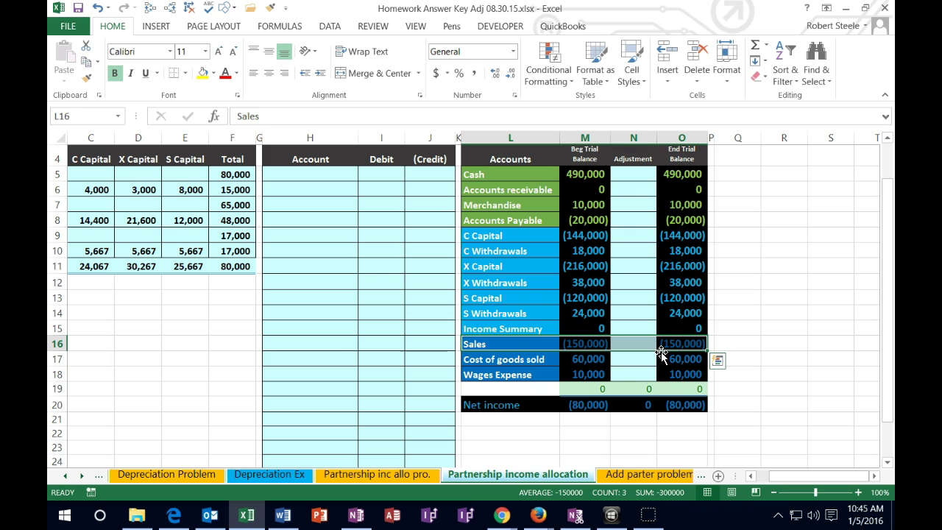
Copy the Sales account name from the trial balance into journal cell H5 as values only.
click(511, 344)
right_click(514, 345)
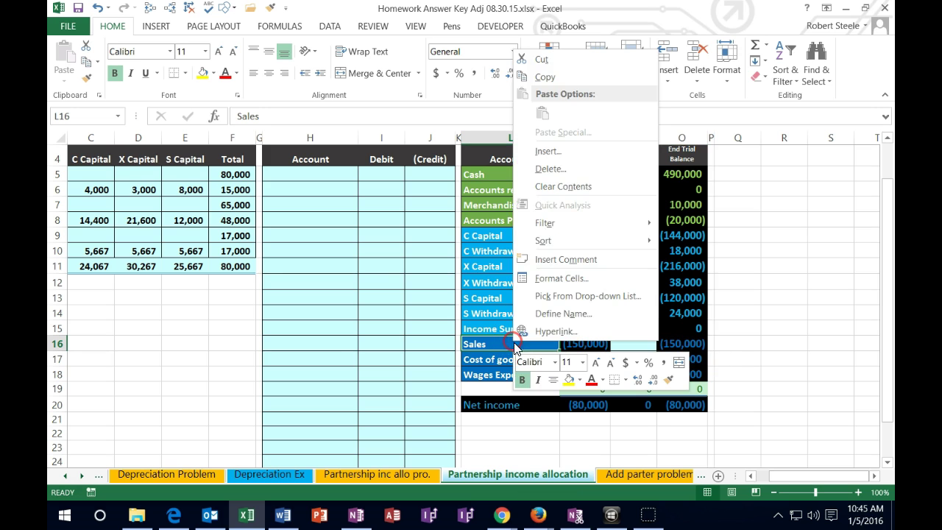
click(542, 76)
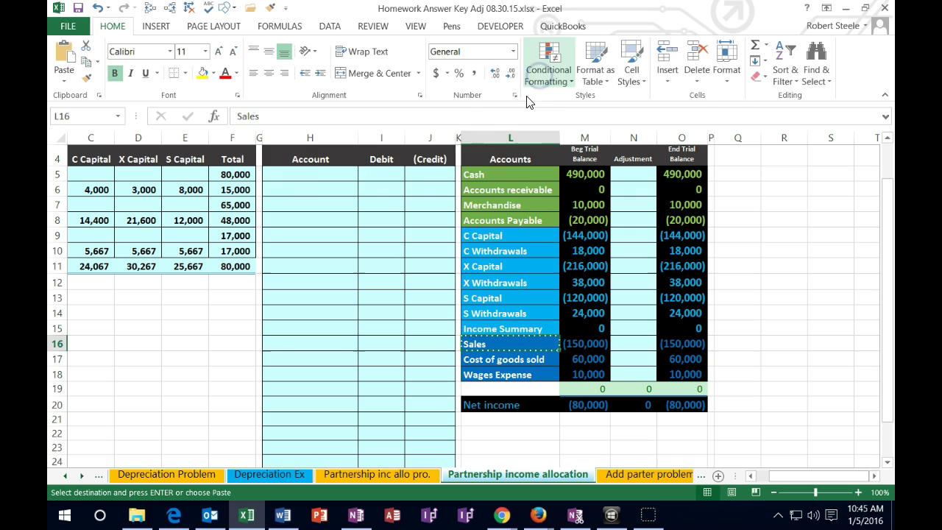
click(304, 173)
right_click(304, 173)
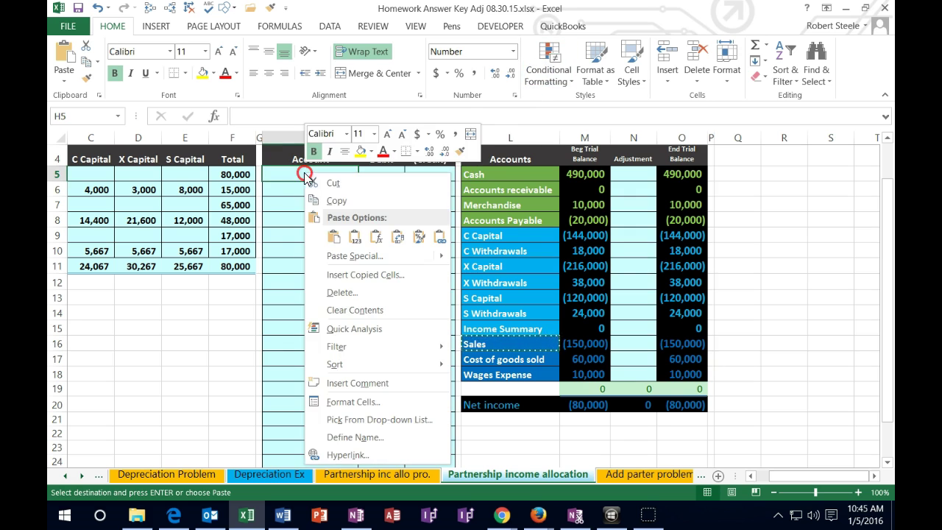
click(355, 236)
Enter a 150,000 debit for Sales in I5 and the offsetting credit in J6 with the formula -I5.
click(378, 172)
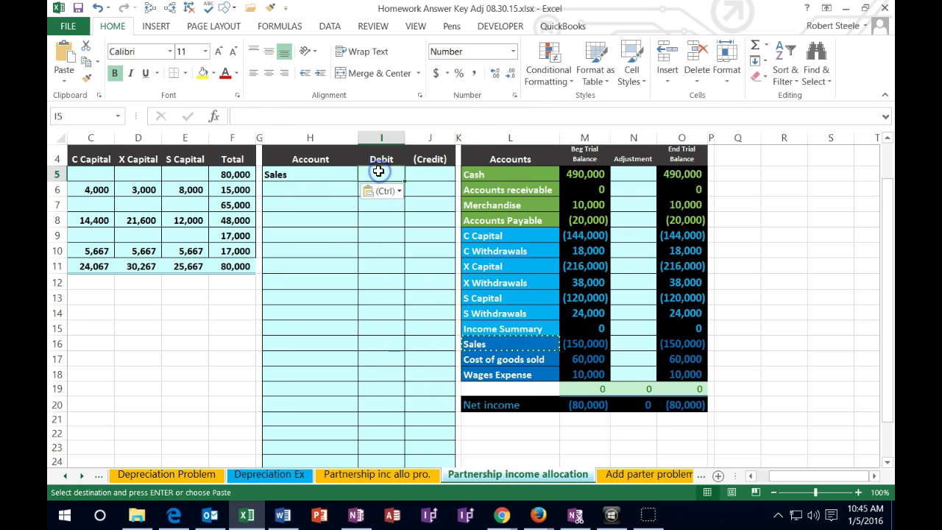
text(150,000)
key(Return)
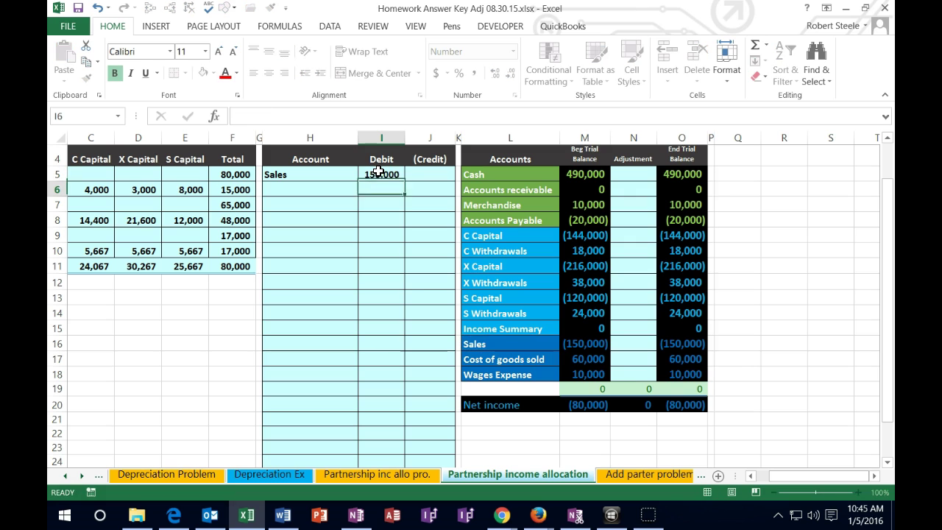
key(Right)
text(-)
click(379, 172)
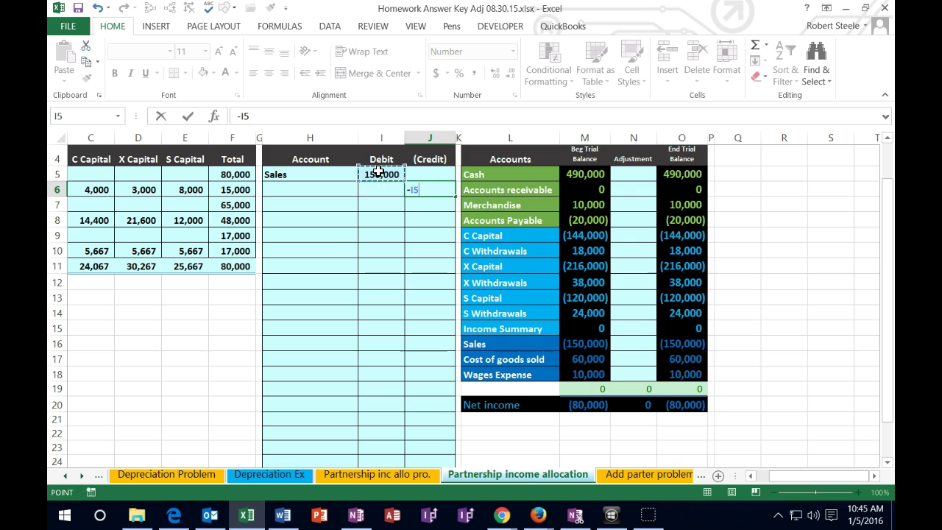
key(Return)
click(427, 205)
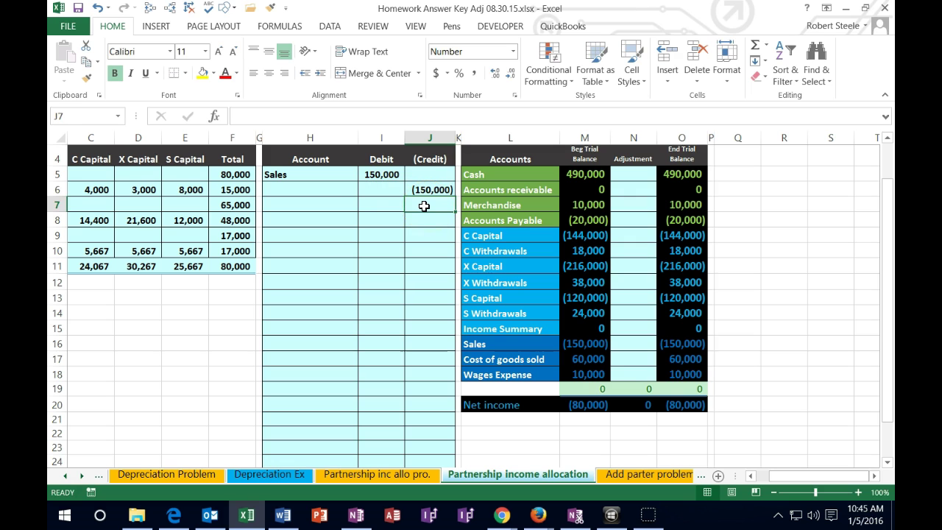
Copy the Income Summary account name from the trial balance into journal cell H6 as values only.
click(513, 329)
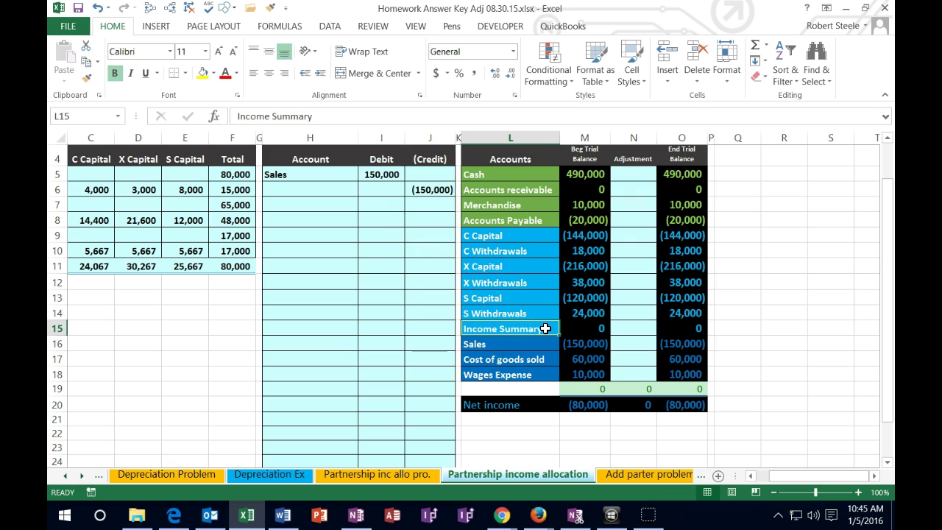
right_click(544, 328)
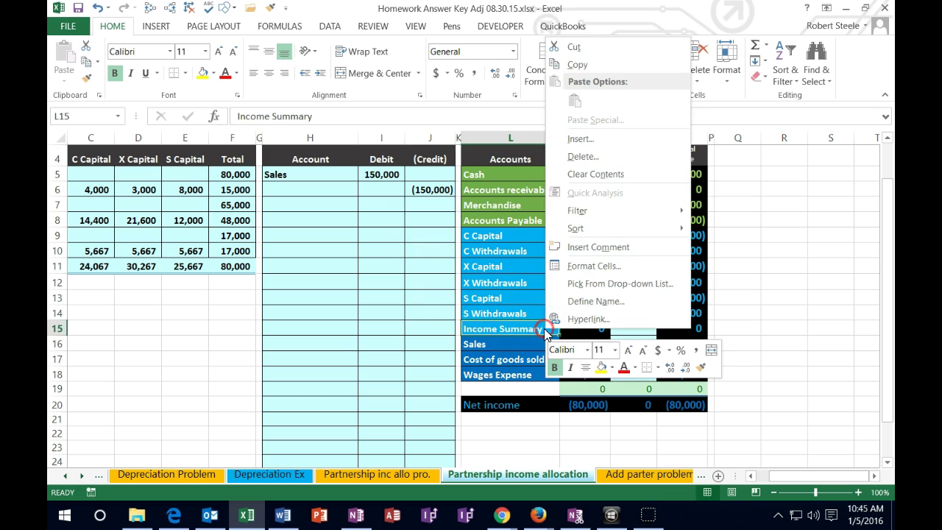
click(570, 62)
click(335, 190)
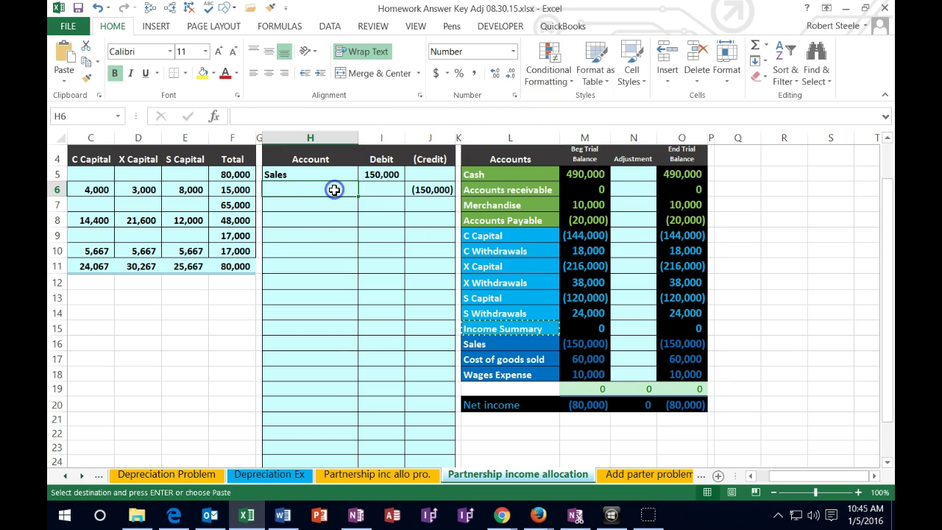
right_click(337, 190)
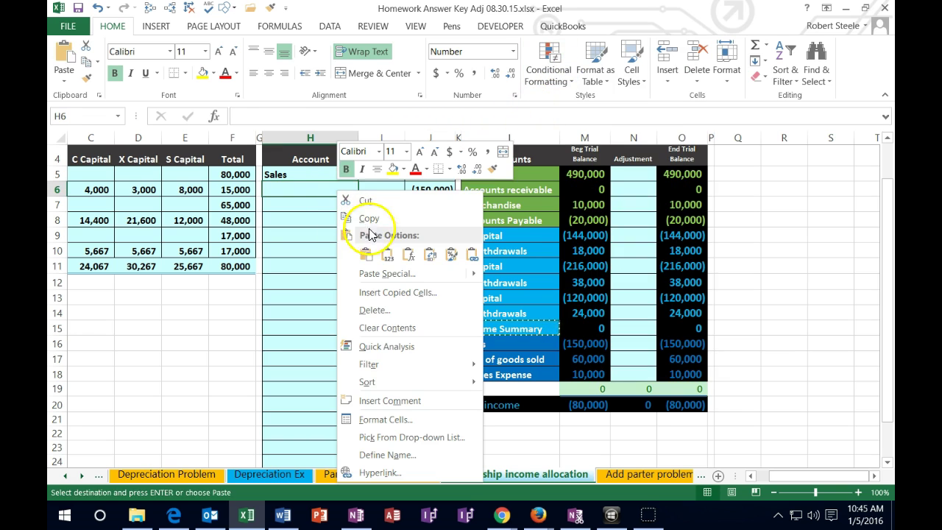
click(382, 252)
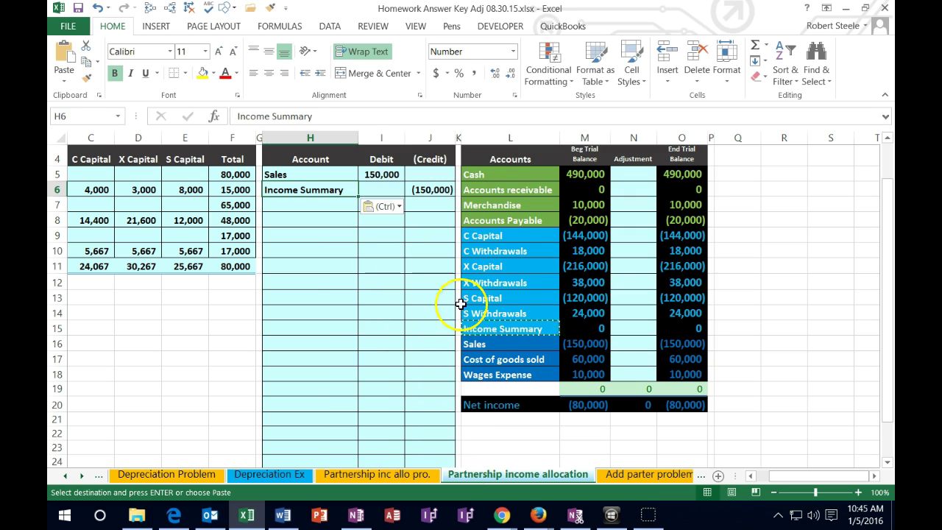
Post the Sales debit to the trial balance by entering =I5 in its Adjustment cell, N16.
click(626, 345)
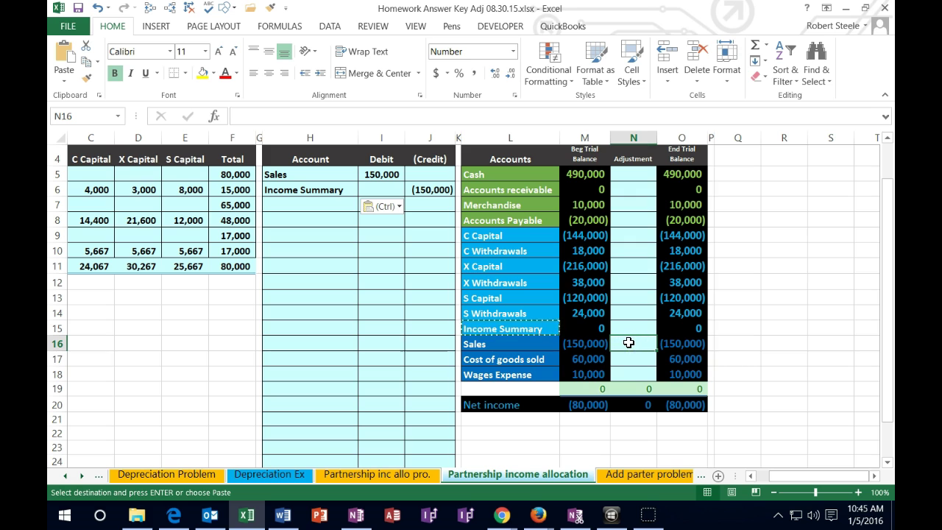
click(606, 365)
text(=)
click(396, 176)
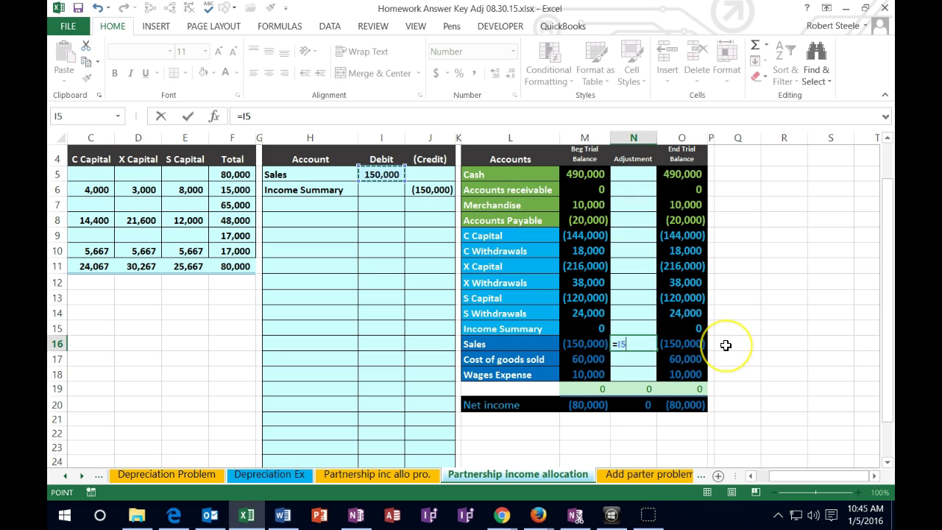
key(Return)
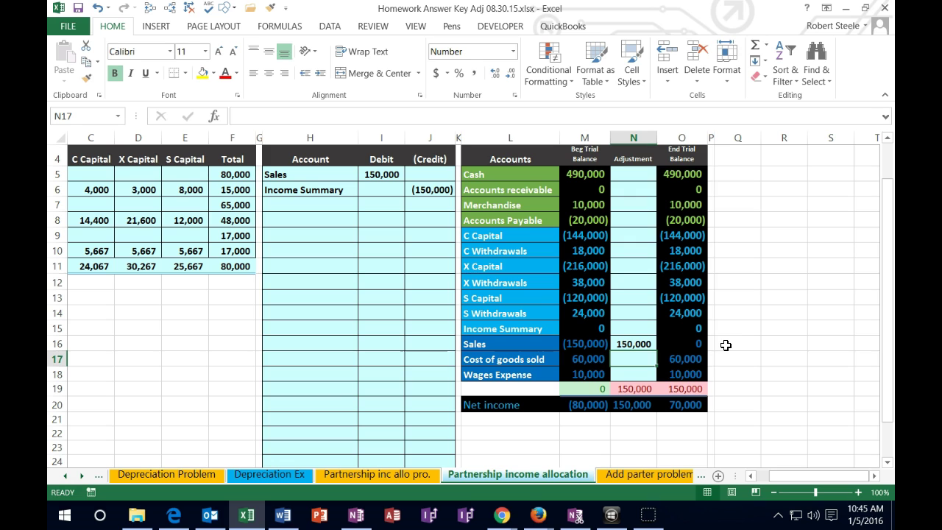
Post the Income Summary credit by entering =J6 in Adjustment cell N15, and check the ending trial balance total.
click(632, 327)
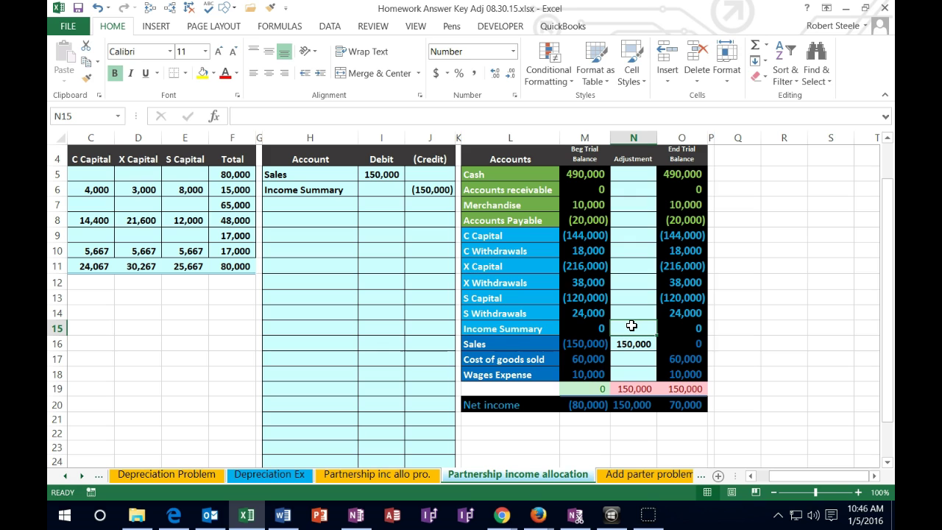
text(=)
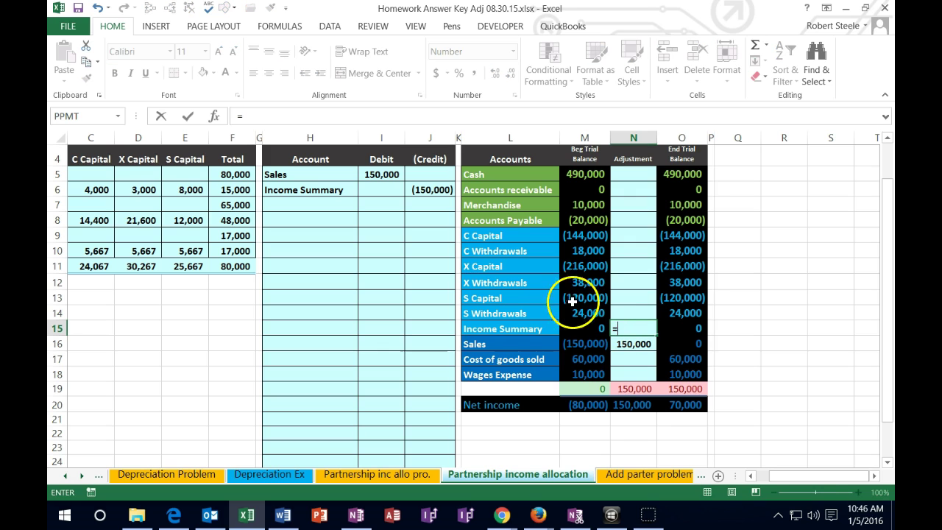
click(427, 190)
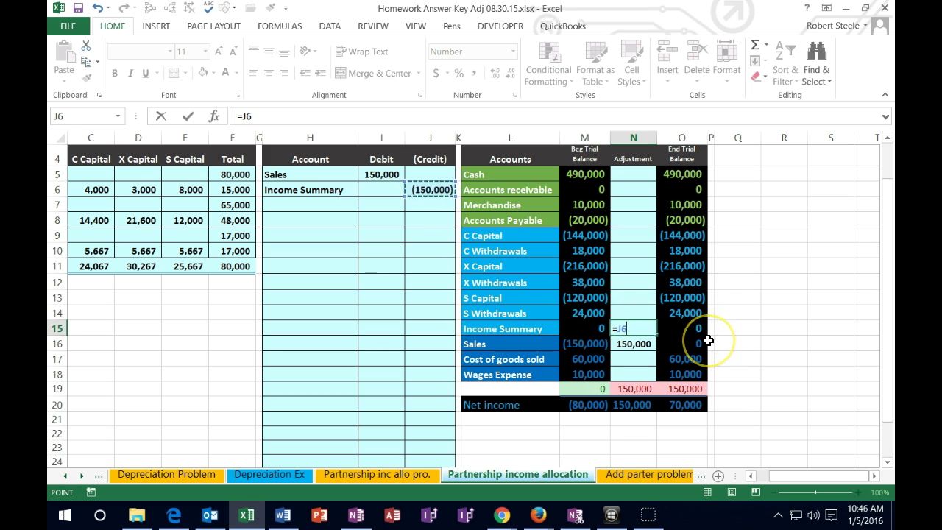
key(Return)
click(702, 390)
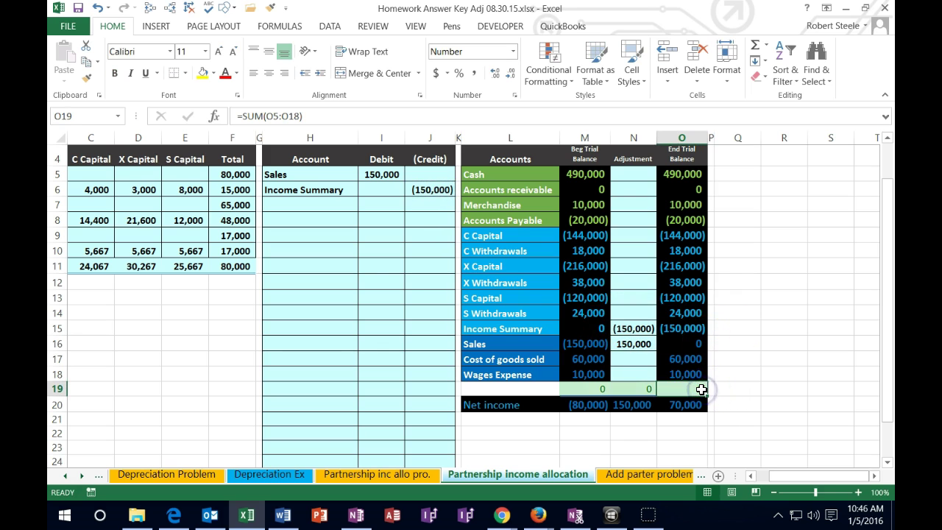
click(698, 391)
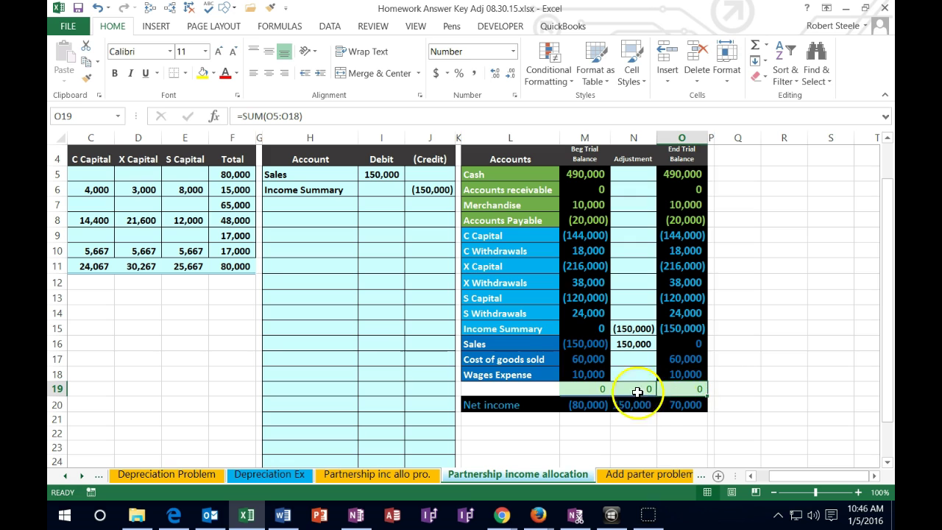
Copy the Cost of goods sold and Wages Expense account names into journal cells H9:H10 as values only.
drag(513, 359, 513, 374)
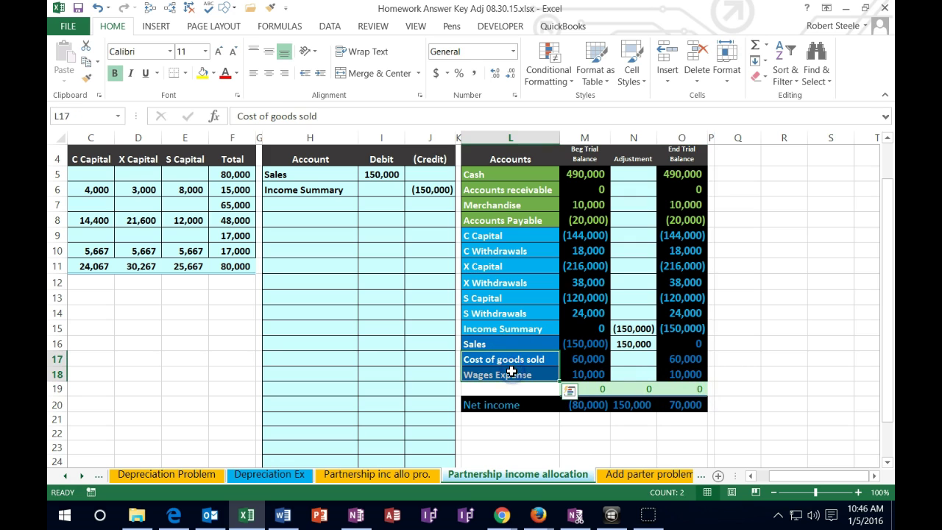
drag(595, 362, 593, 370)
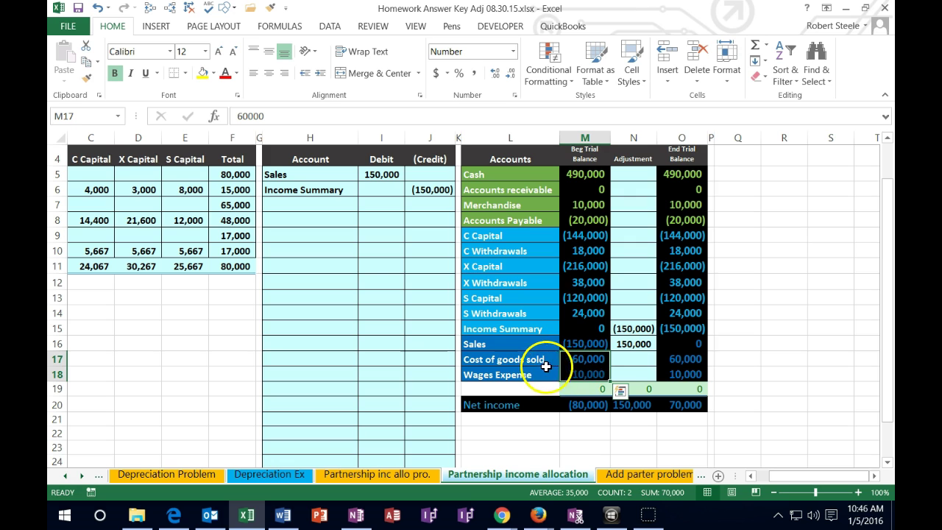
drag(537, 359, 531, 366)
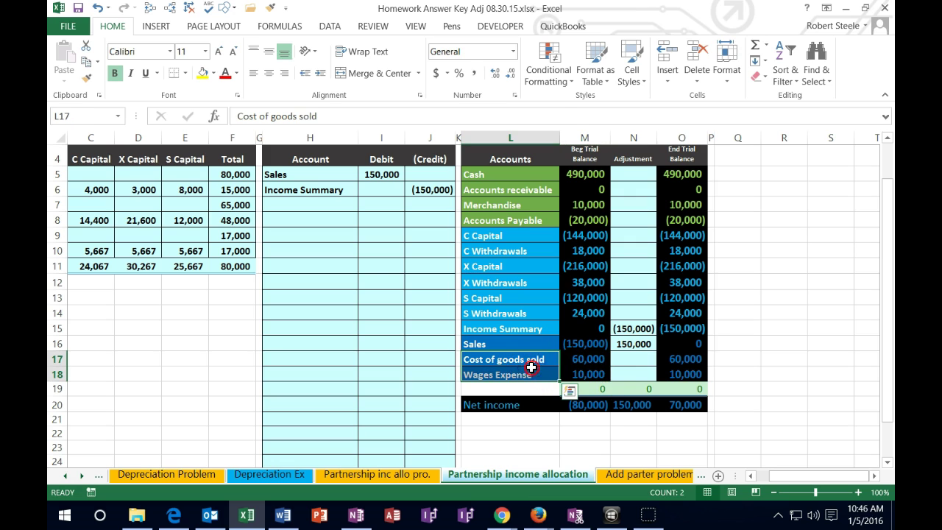
right_click(532, 367)
click(567, 99)
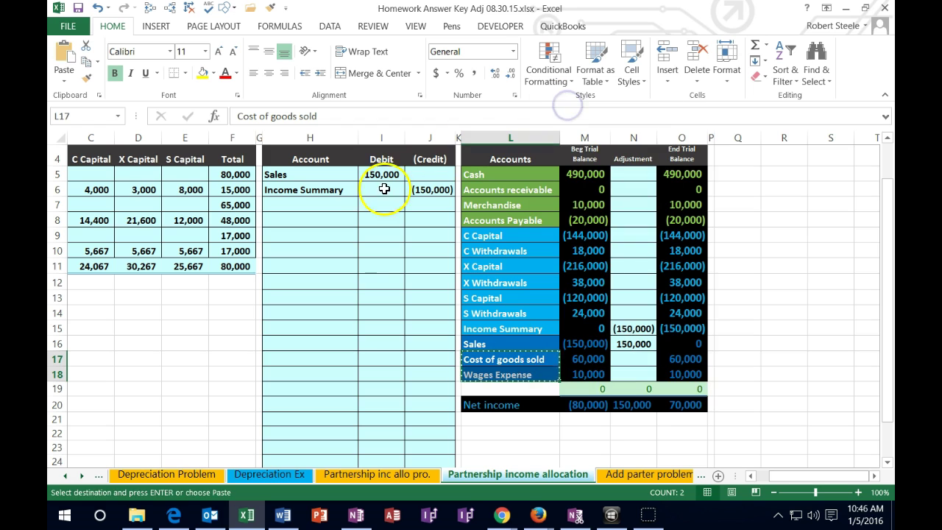
click(331, 204)
click(332, 220)
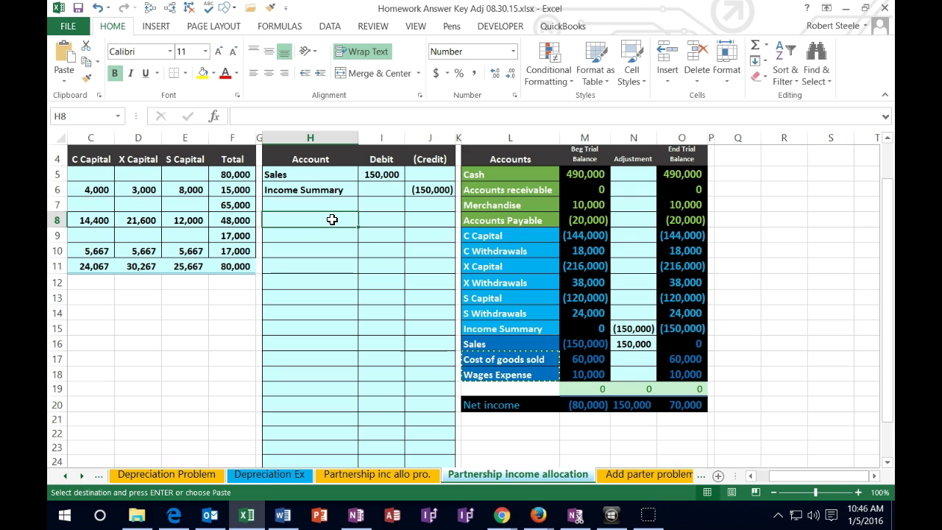
click(325, 234)
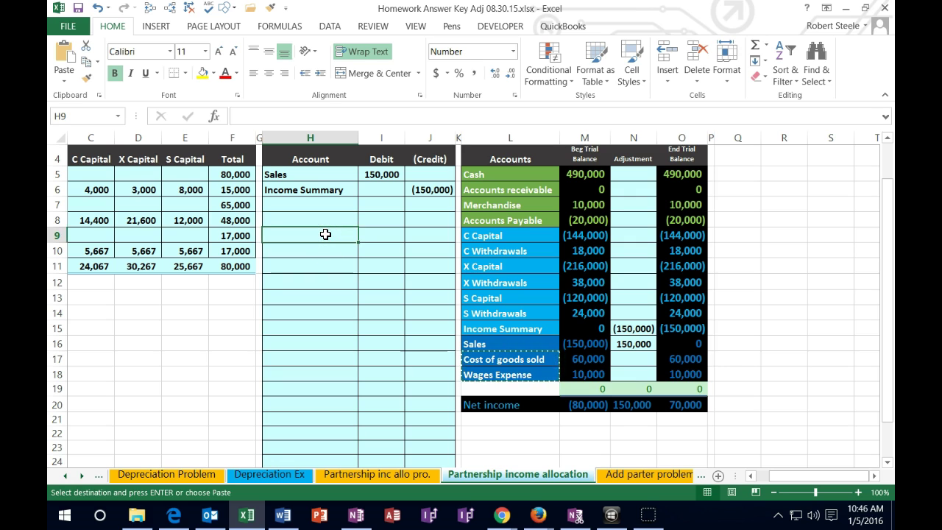
right_click(325, 233)
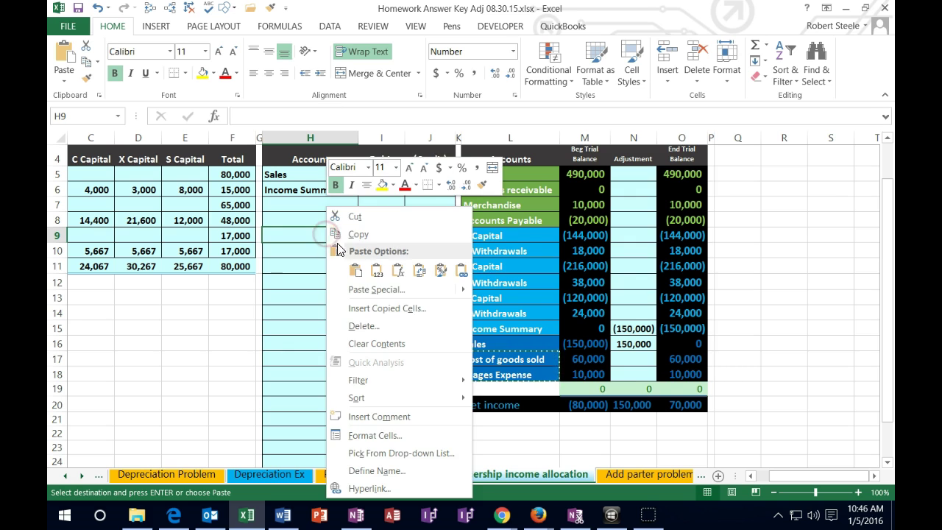
click(375, 273)
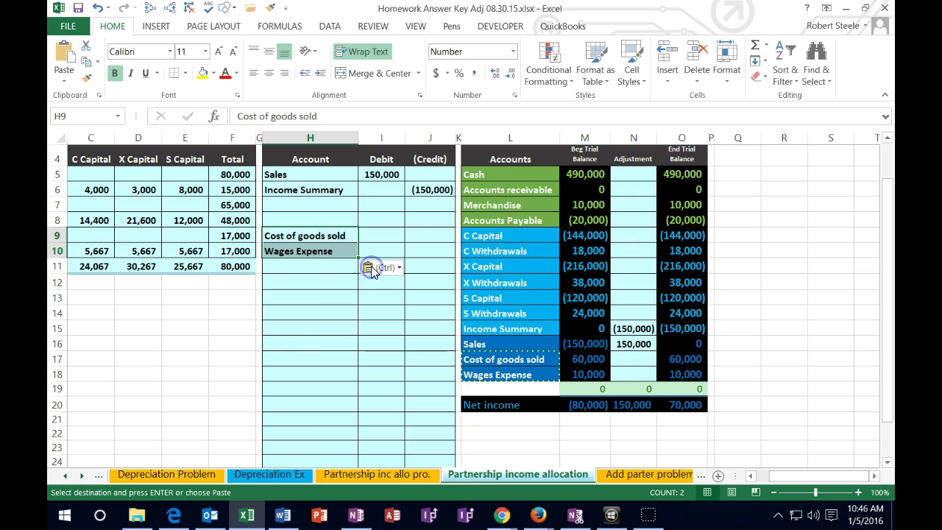
Enter credits of -60000 for Cost of goods sold in J9 and -10000 for Wages Expense in J10.
click(415, 236)
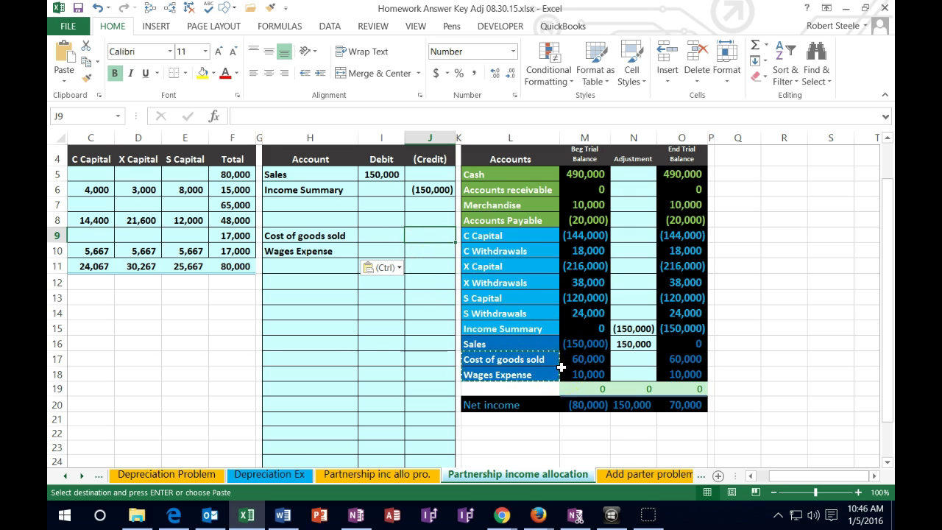
text(-)
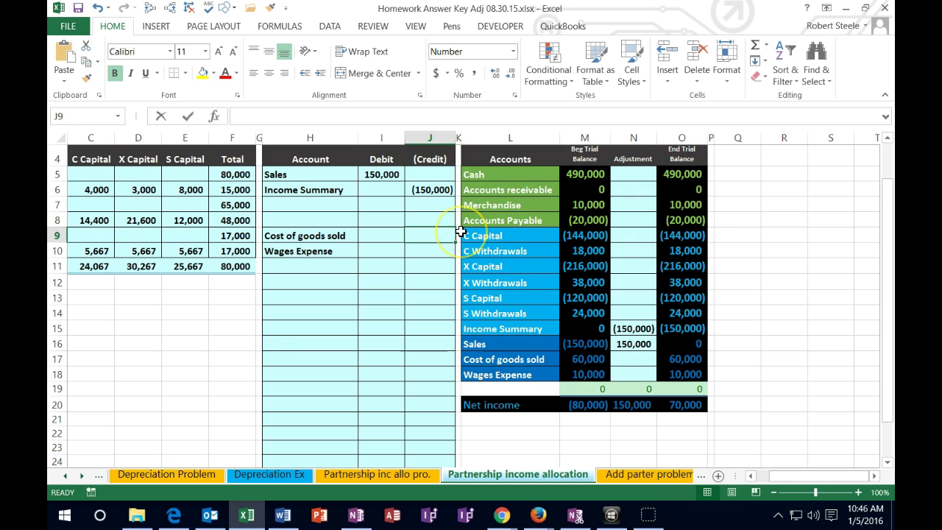
text(60)
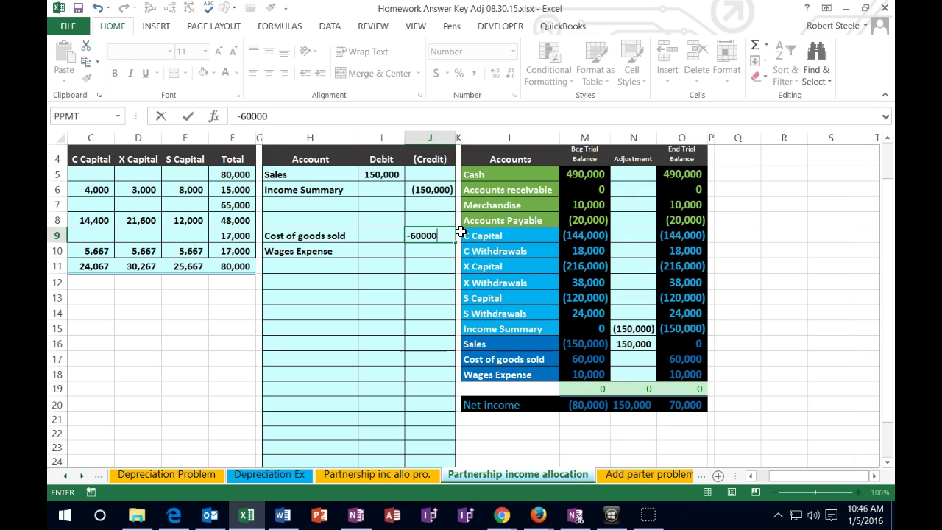
text(000)
key(Return)
text(-)
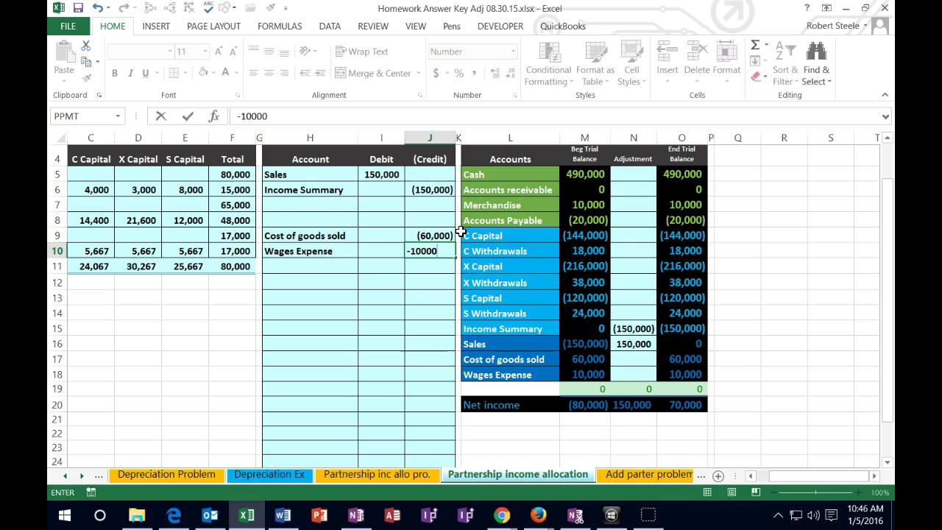
key(Return)
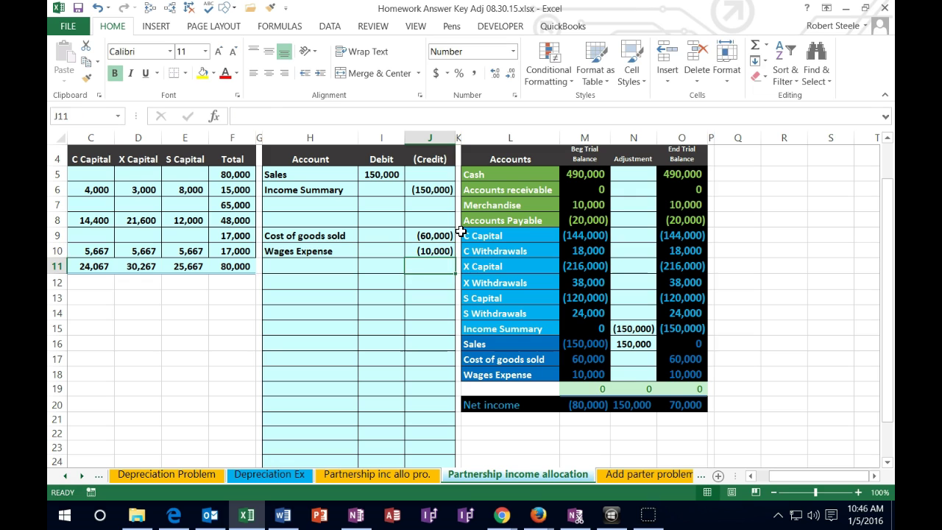
Enter the second closing entry's debit in I8 as the negative sum of I9:J10, checking the credits' total first.
click(386, 220)
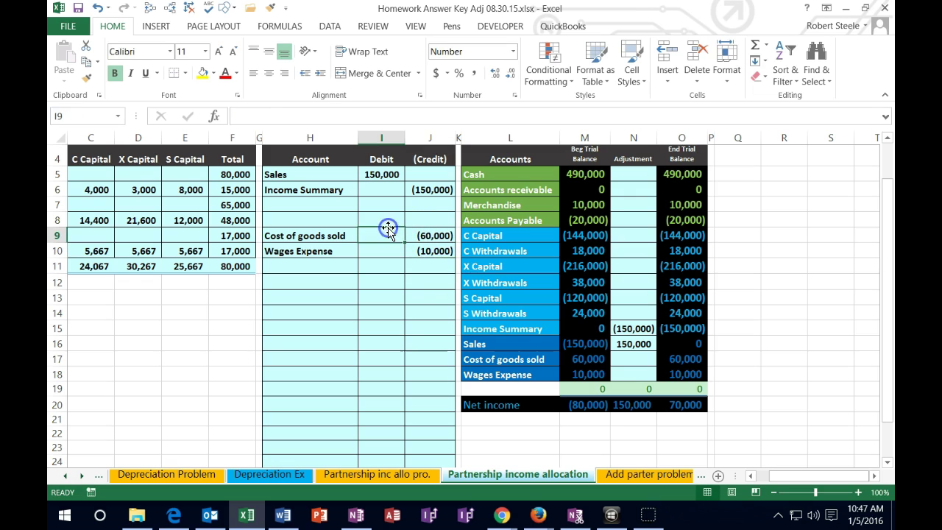
drag(434, 235, 435, 251)
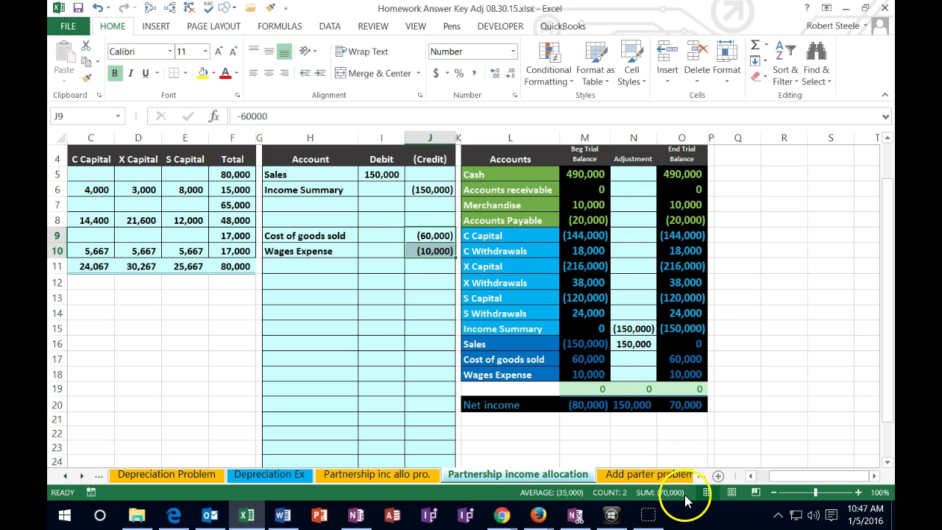
click(386, 219)
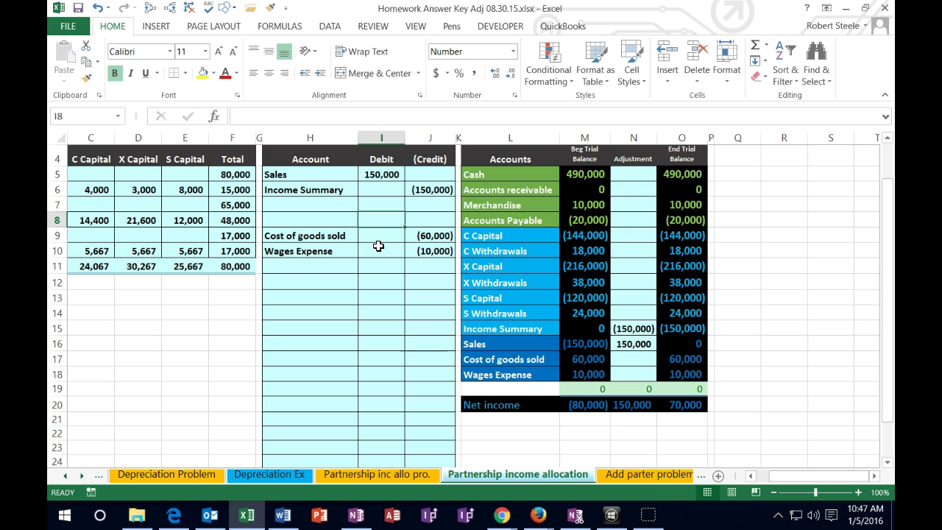
text(-)
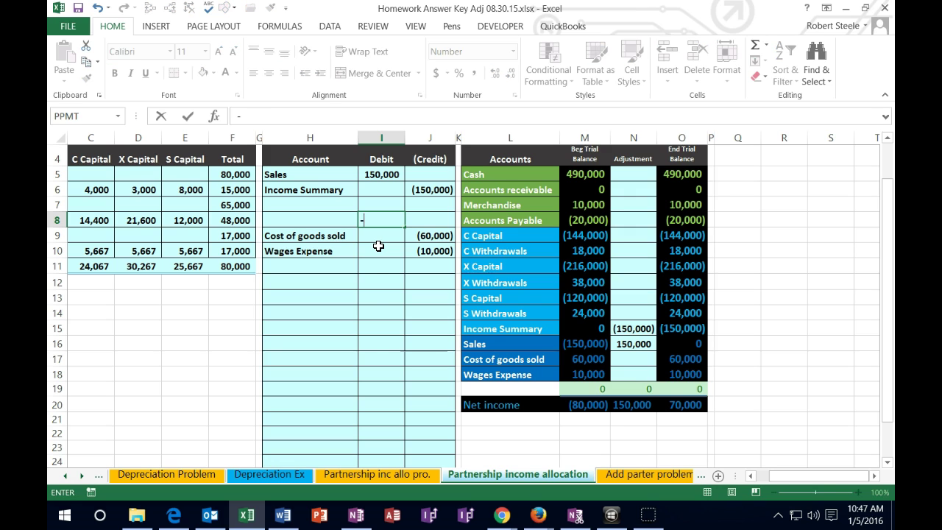
text(sum()
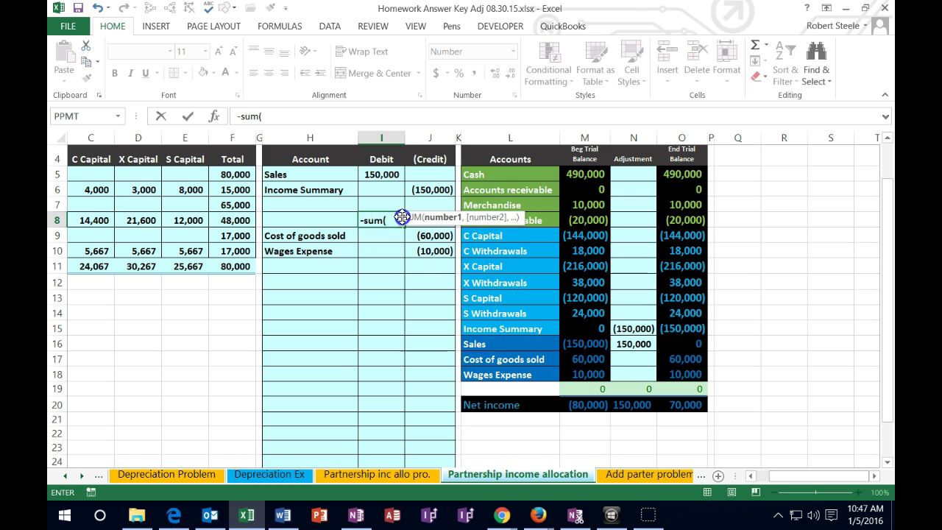
click(422, 251)
drag(422, 251, 394, 237)
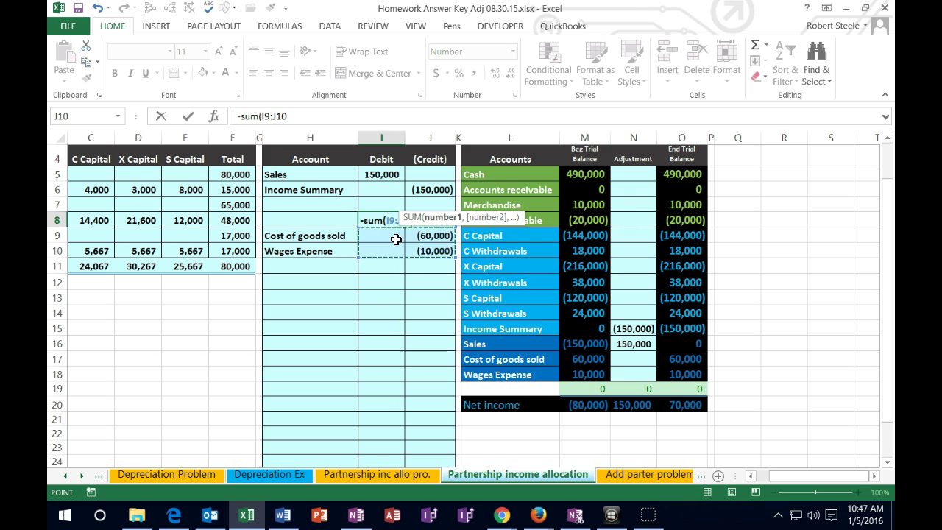
key(Return)
click(386, 215)
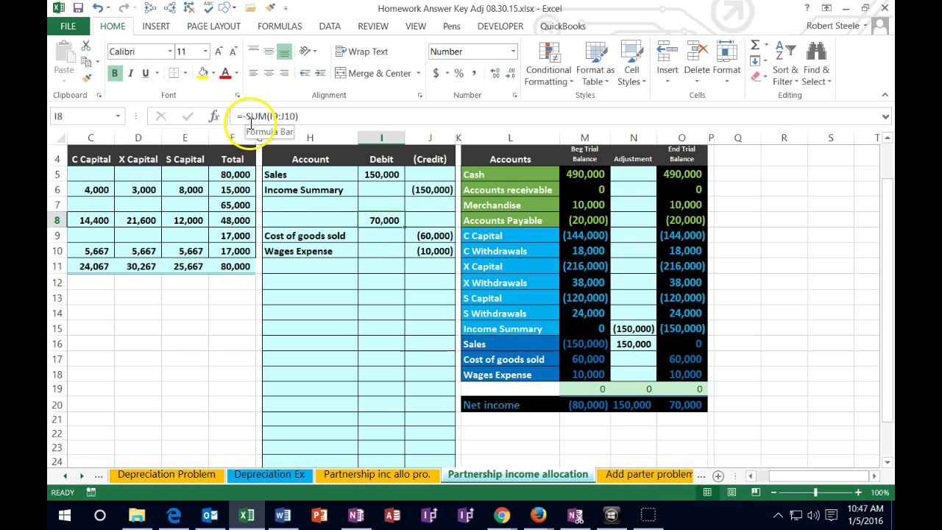
Copy the Income Summary account name from the trial balance into journal cell H8 as values only.
click(297, 221)
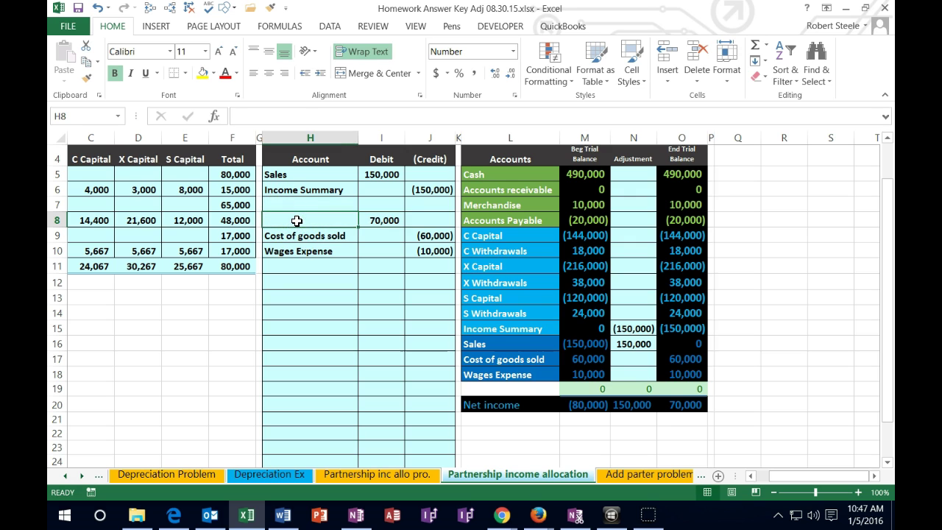
click(486, 328)
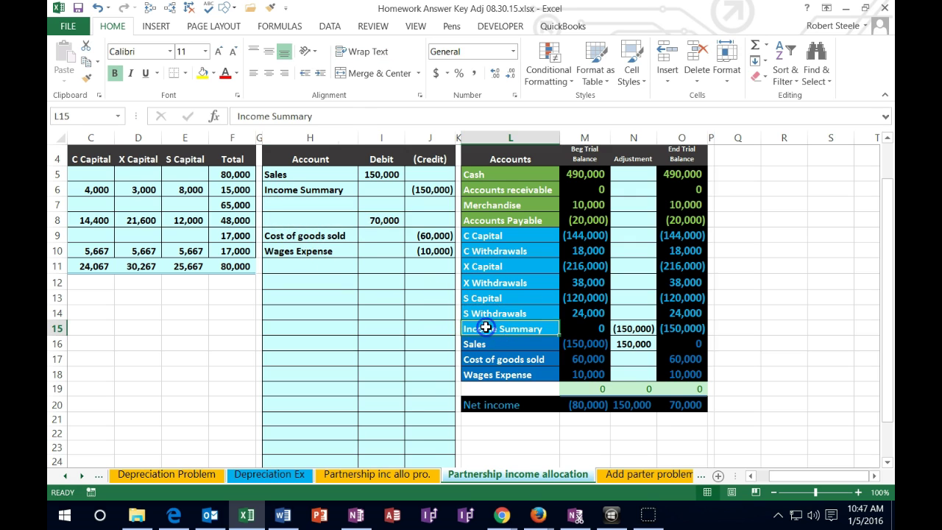
right_click(486, 328)
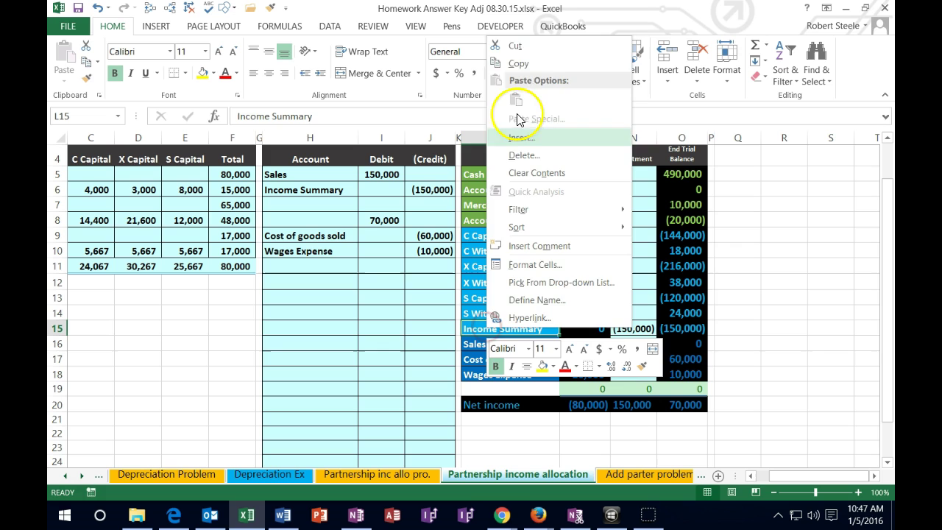
click(519, 63)
click(311, 221)
right_click(311, 221)
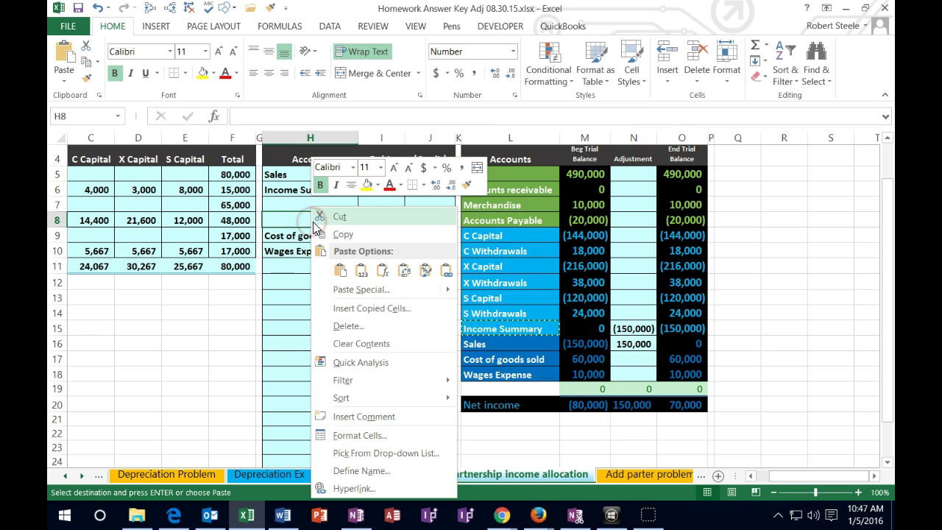
click(361, 272)
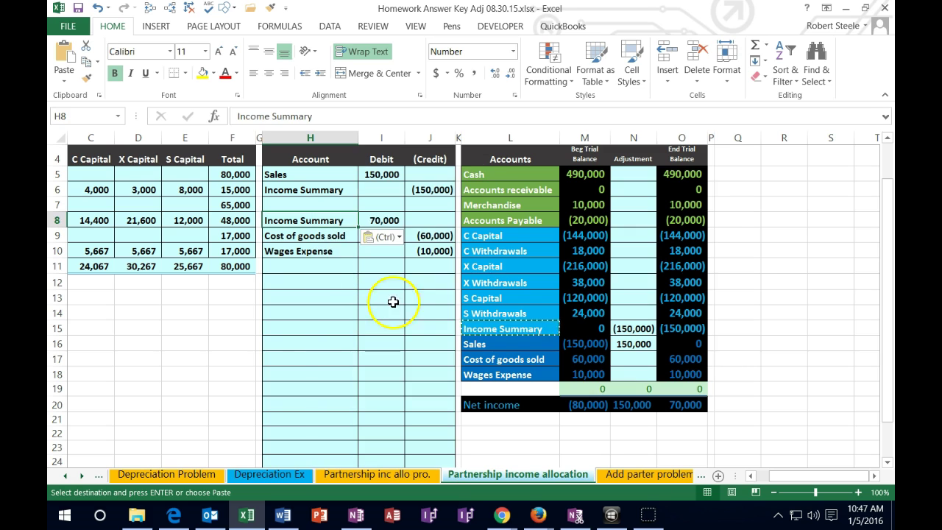
Post the second Income Summary entry by extending the Adjustment formula in N15 to =J6+I8.
click(622, 329)
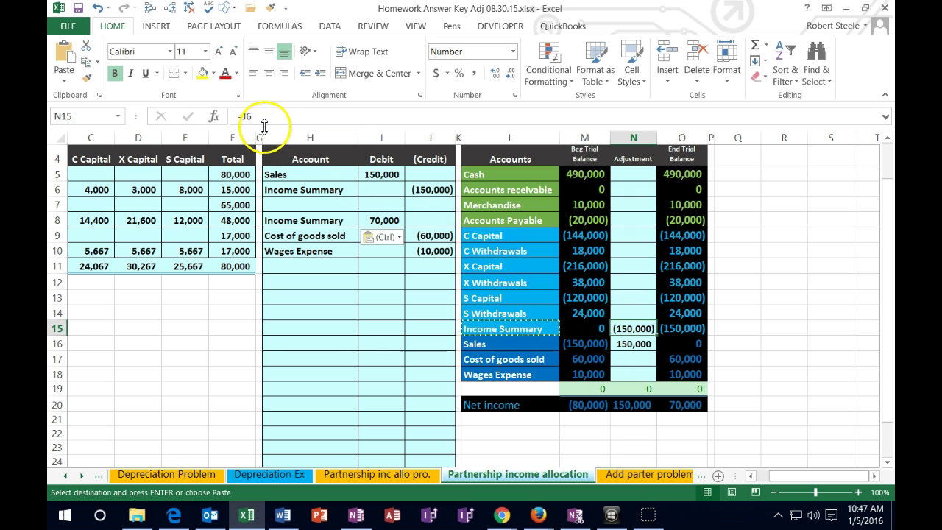
double_click(625, 328)
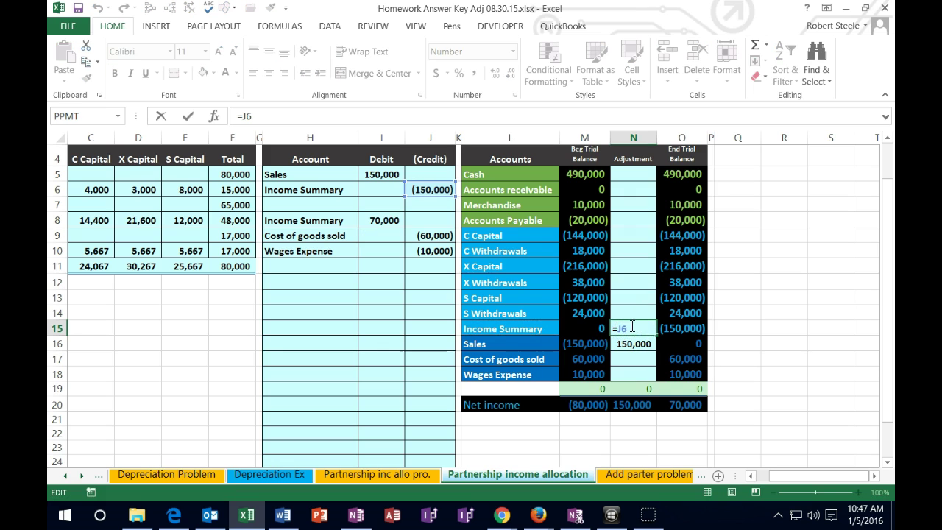
text(+)
click(390, 220)
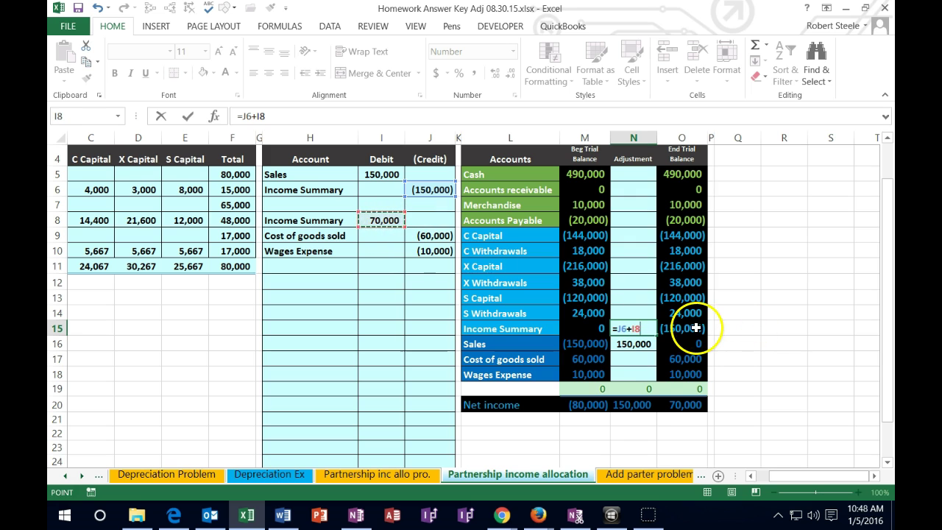
key(Return)
Post the Cost of goods sold and Wages Expense credits by entering =J9 in N17 and =J10 in N18.
click(642, 360)
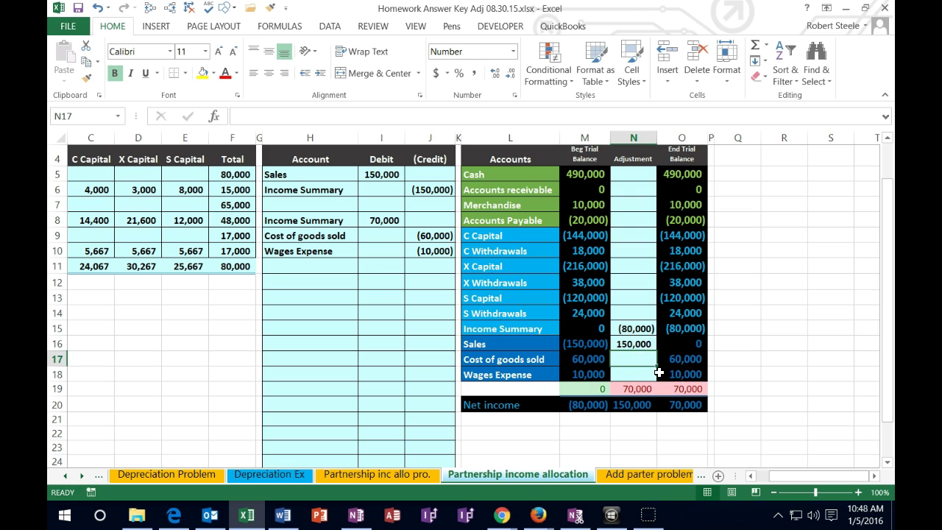
text(=)
click(431, 235)
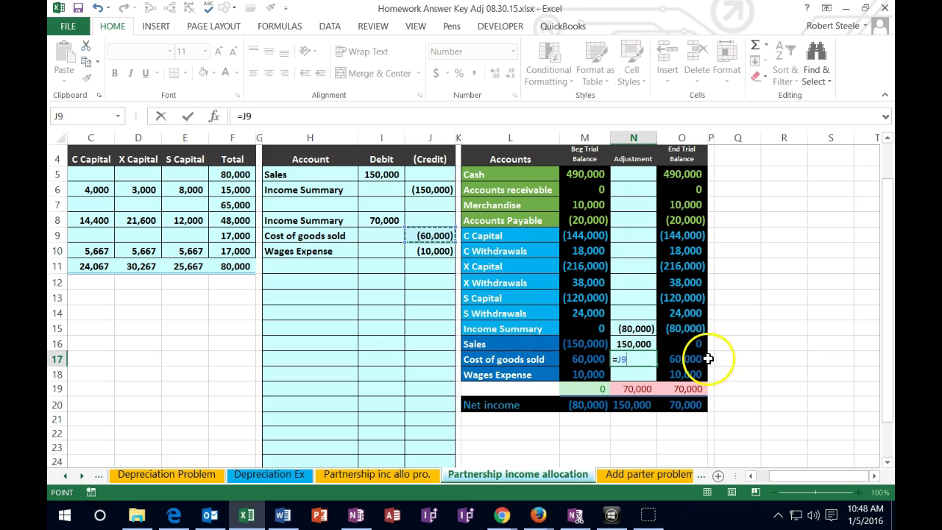
key(Return)
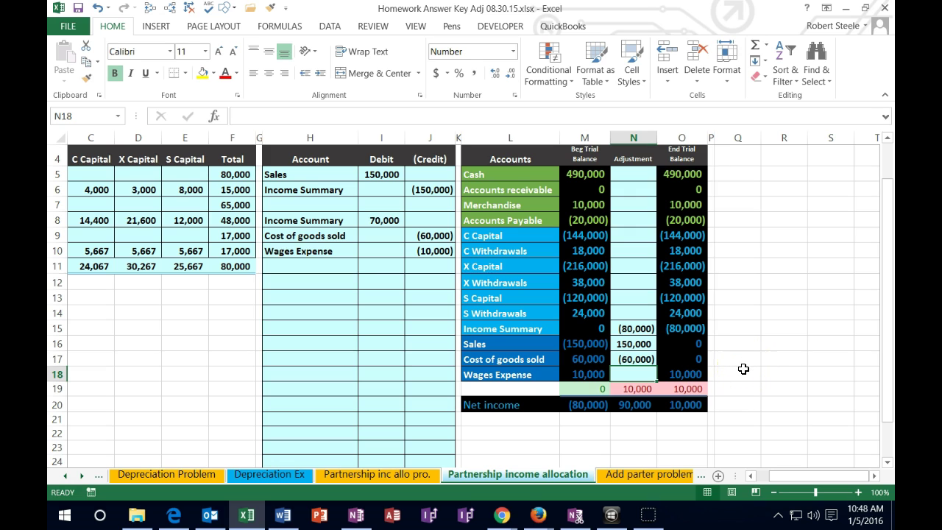
text(=)
click(431, 251)
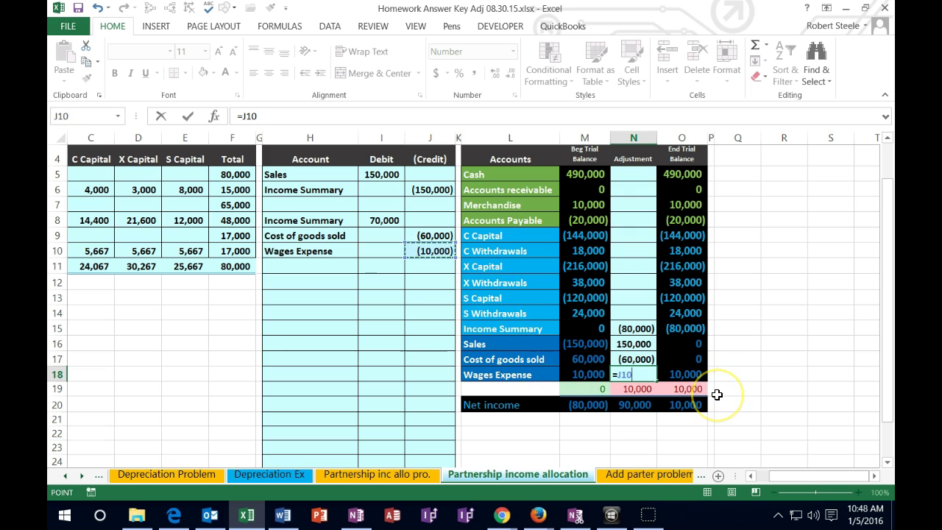
key(Return)
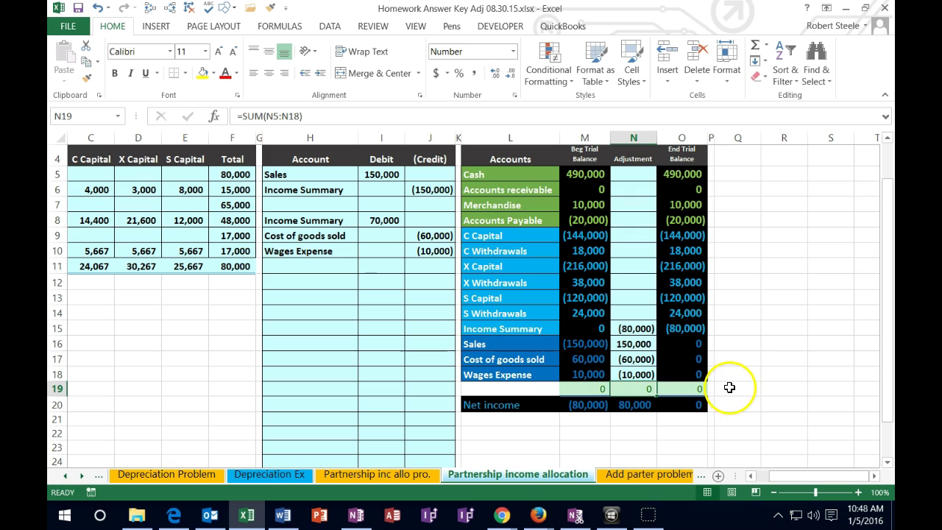
Review the ending balances of the closed accounts and Income Summary, then the partners' capital accounts and their allocated income in C11:E11.
drag(696, 343, 696, 368)
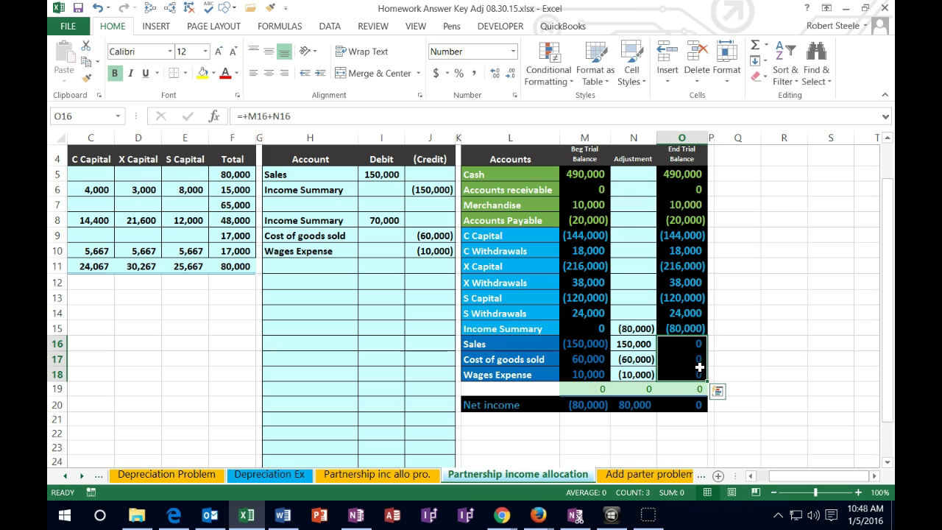
click(544, 332)
drag(544, 331, 669, 327)
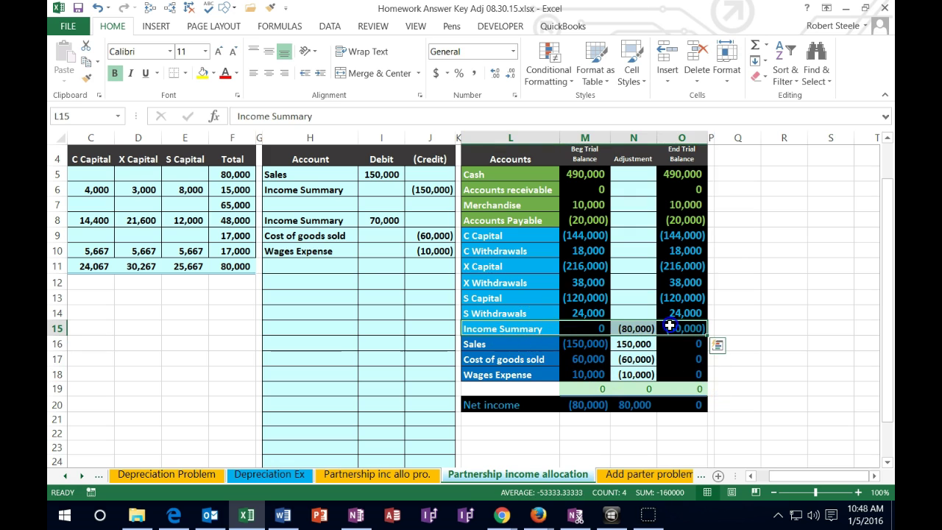
click(682, 326)
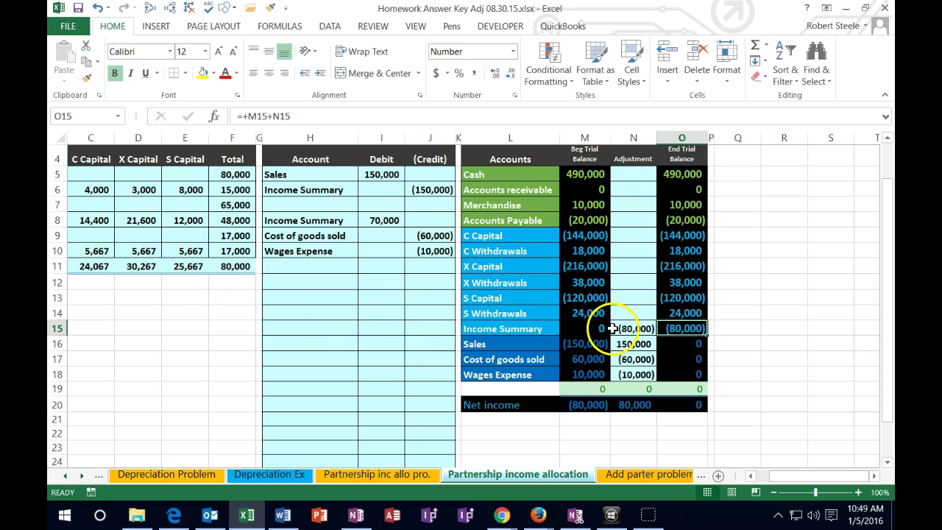
click(523, 236)
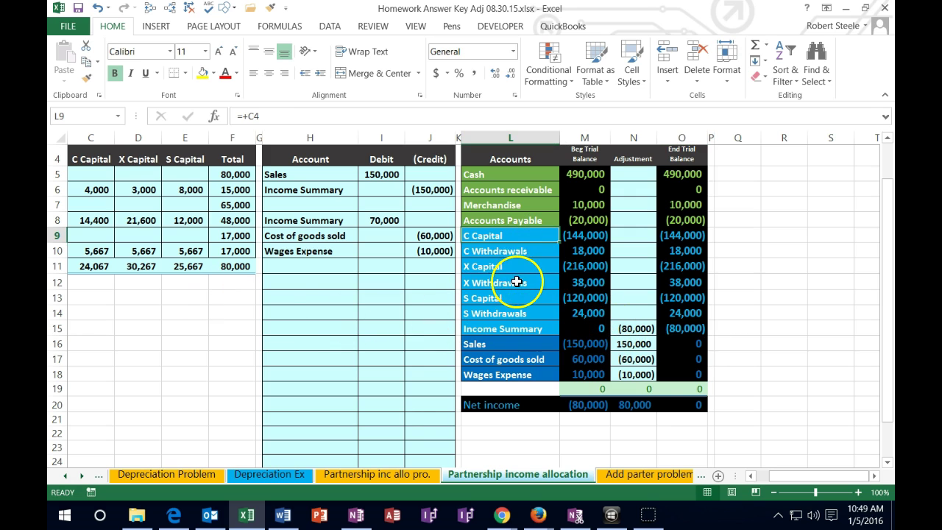
click(512, 267)
click(504, 298)
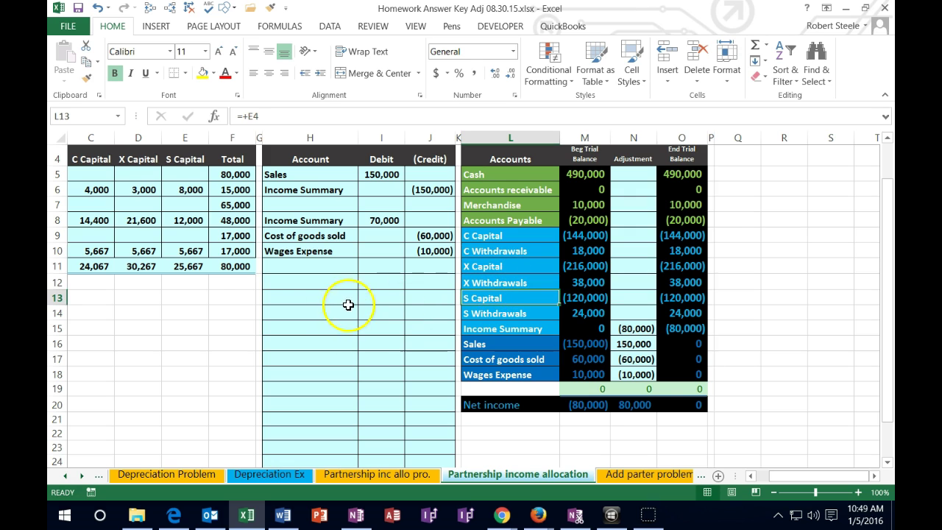
drag(86, 264, 166, 268)
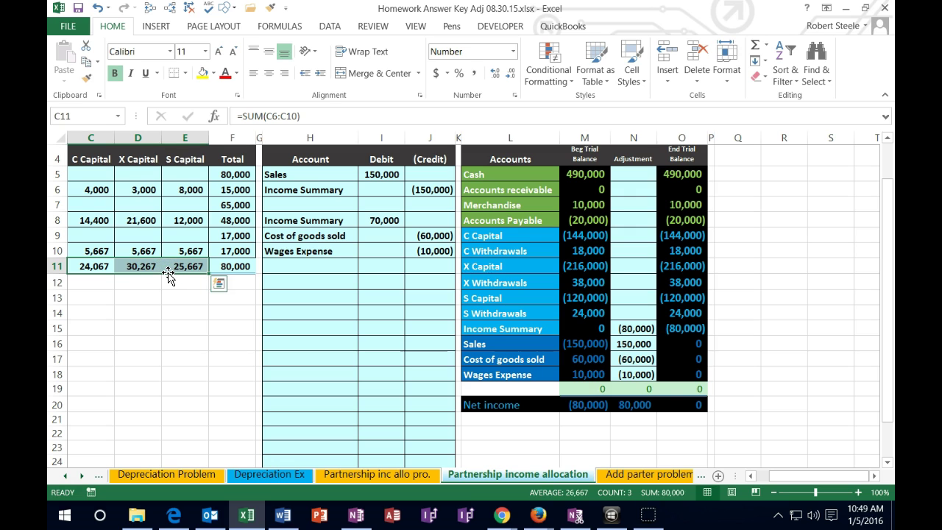
Copy the Income Summary account name from the trial balance into journal cell H12 as values only.
click(500, 332)
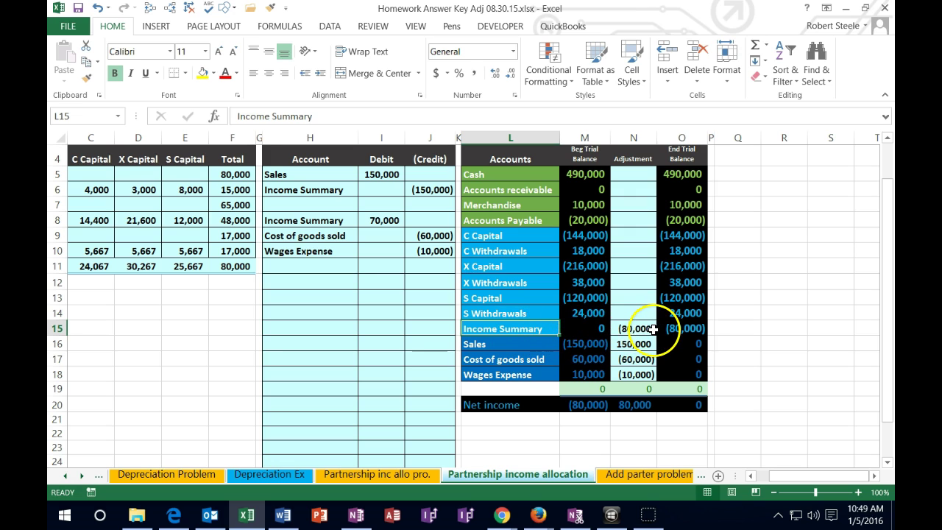
right_click(539, 329)
click(558, 68)
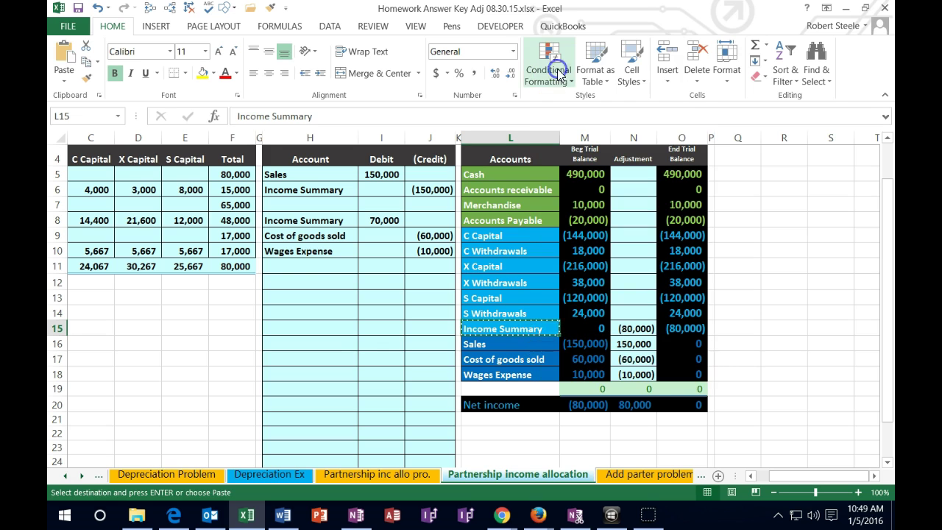
click(314, 284)
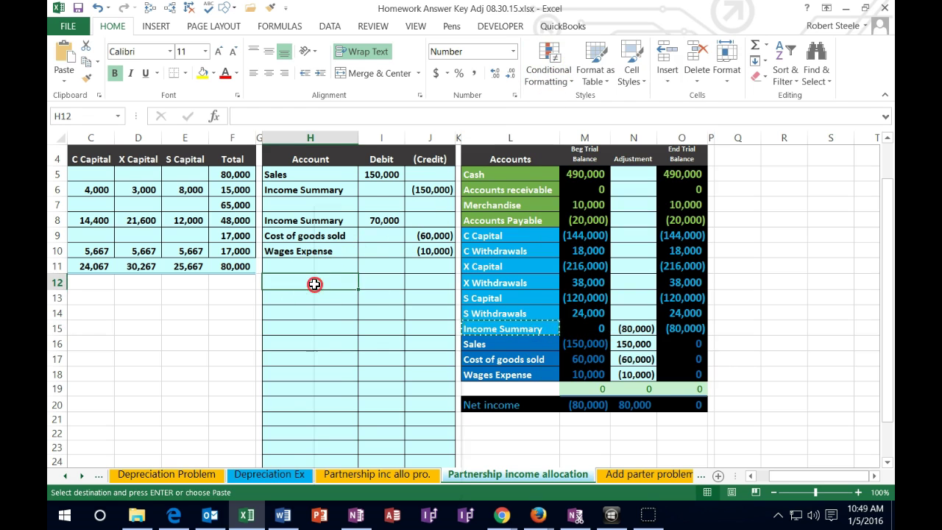
right_click(315, 284)
click(366, 270)
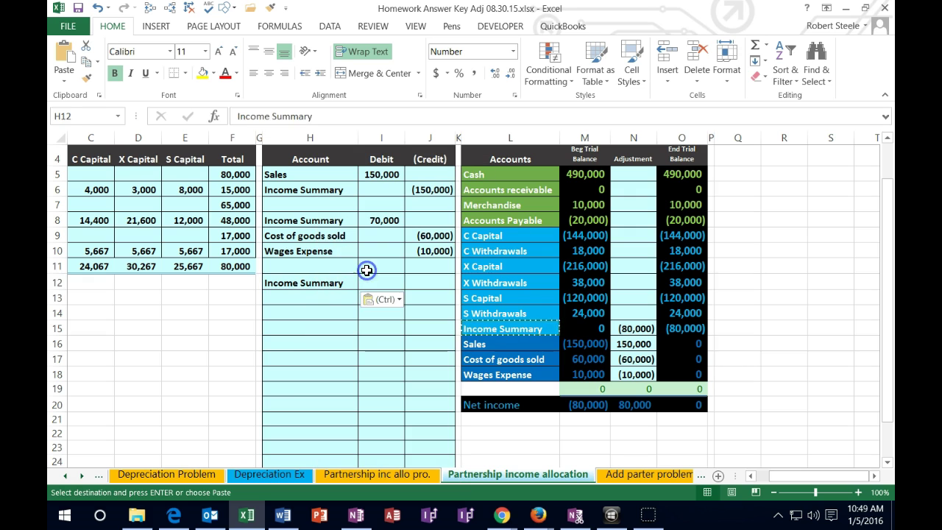
Enter a debit of 80,000 for Income Summary in I12.
click(370, 281)
text(80,000)
key(Return)
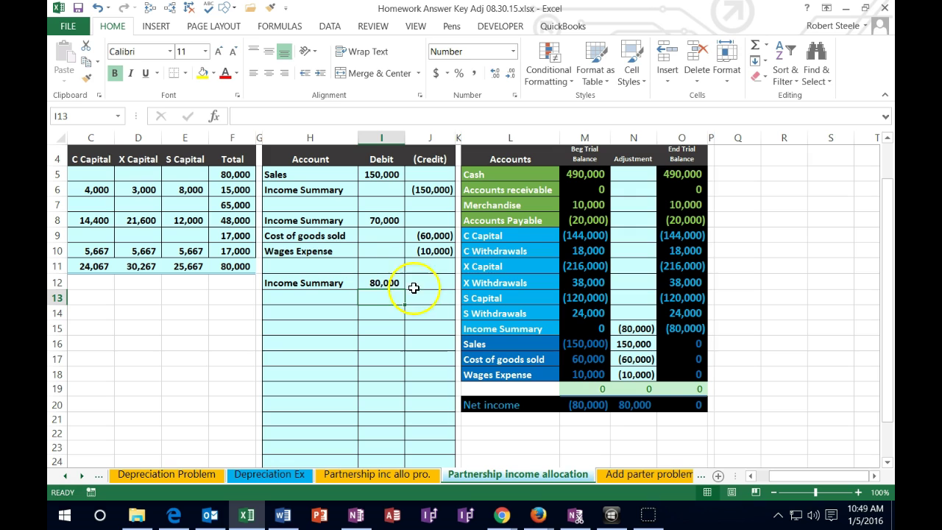
click(427, 298)
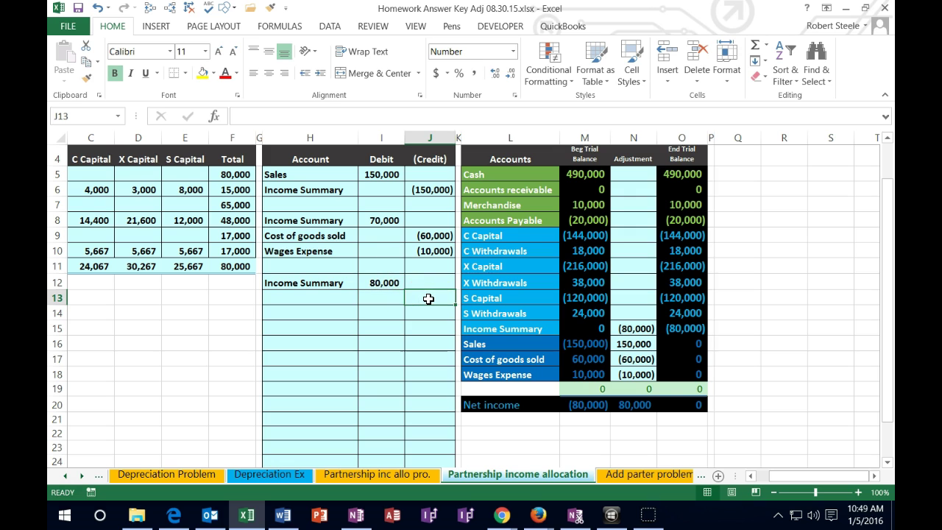
click(486, 251)
click(473, 284)
click(478, 298)
click(486, 314)
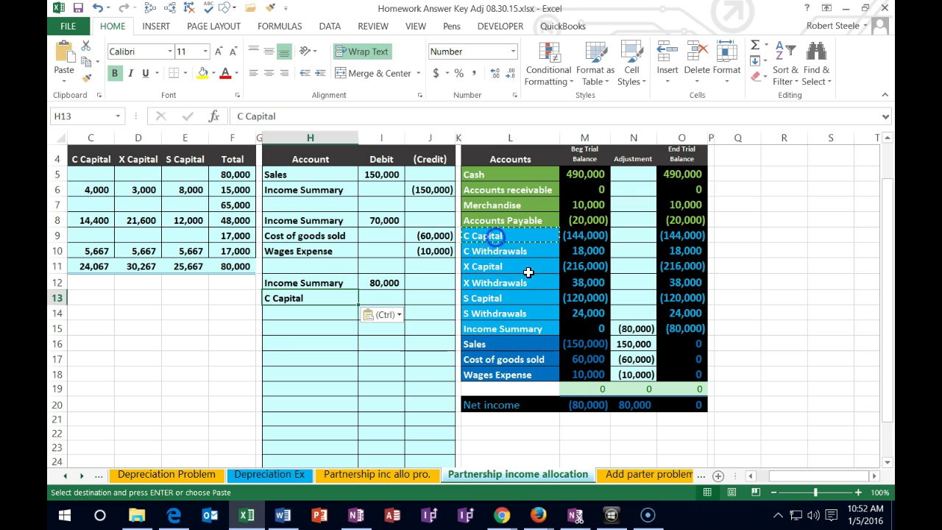
Copy the X Capital account name from the trial balance into journal cell H14 as values only.
click(528, 271)
right_click(529, 271)
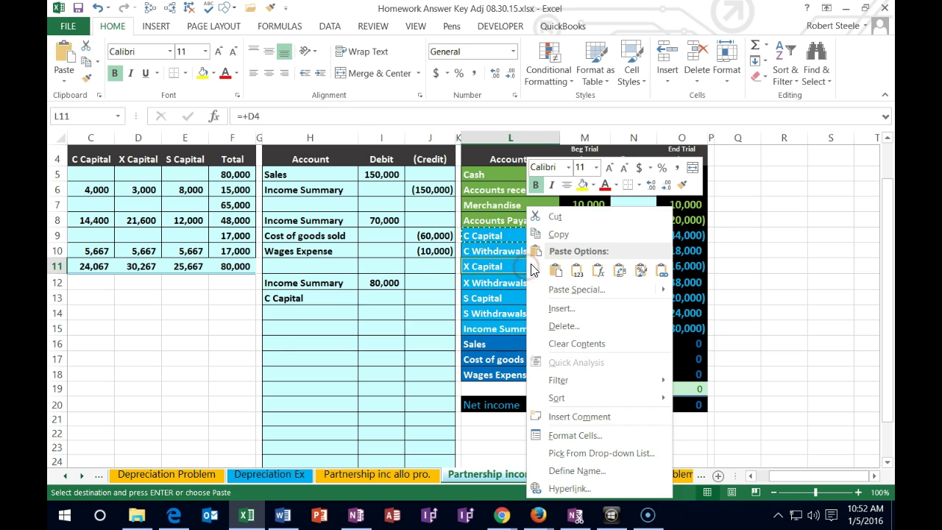
click(558, 236)
click(302, 313)
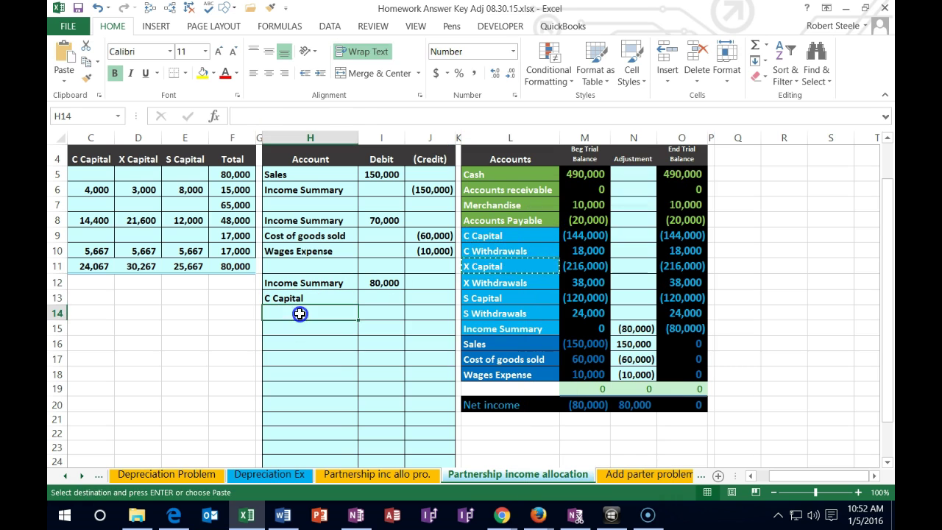
right_click(304, 314)
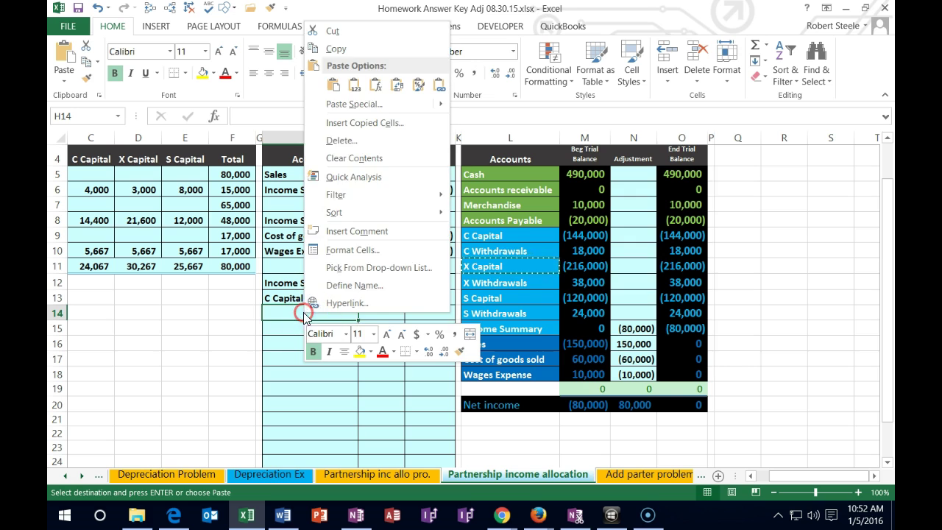
click(354, 84)
Copy the S Capital account name from the trial balance into journal cell H15 as values only.
click(491, 298)
right_click(497, 296)
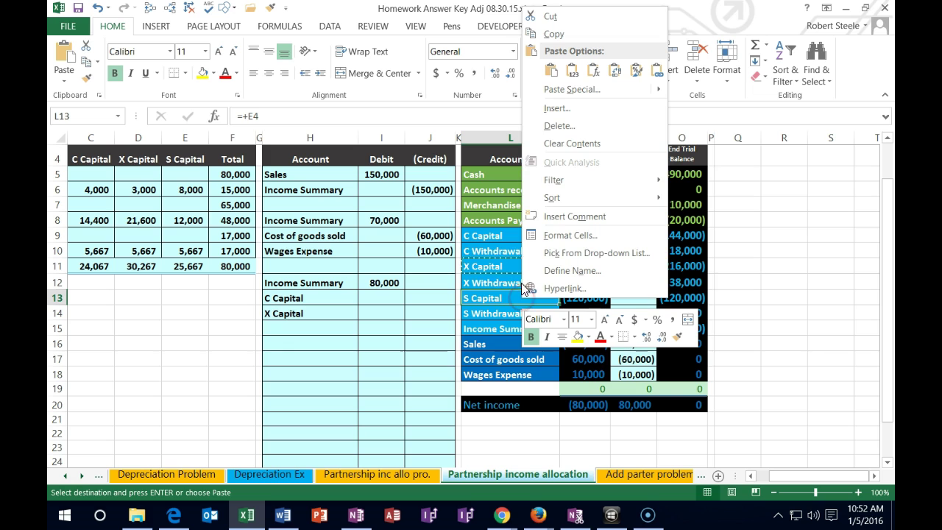
click(560, 40)
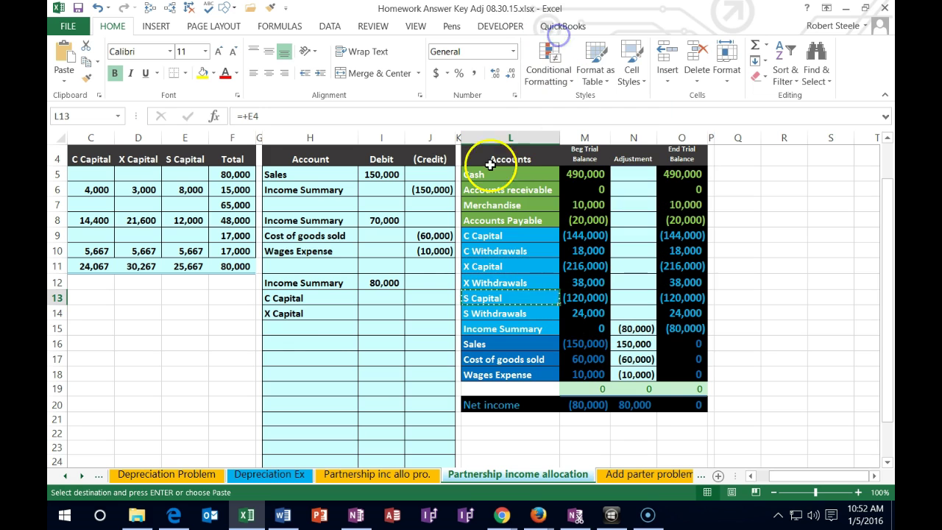
click(307, 328)
right_click(307, 328)
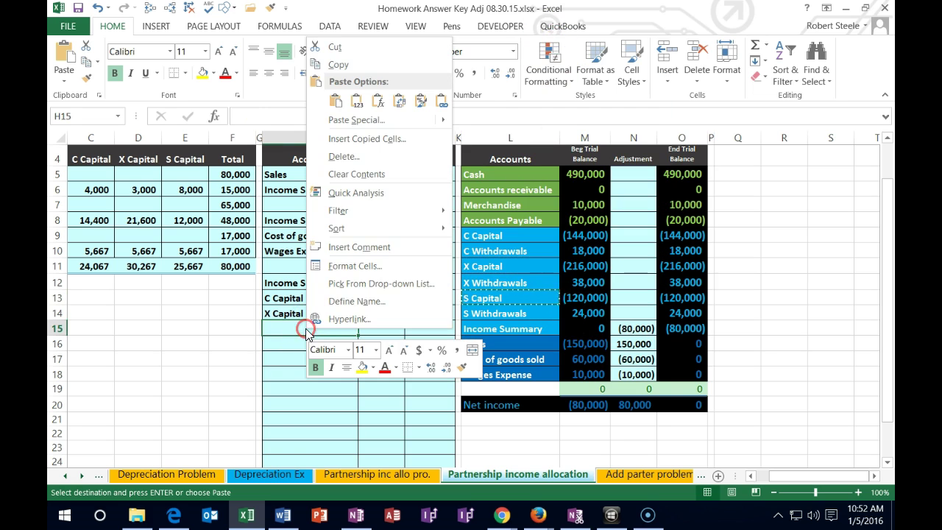
click(357, 100)
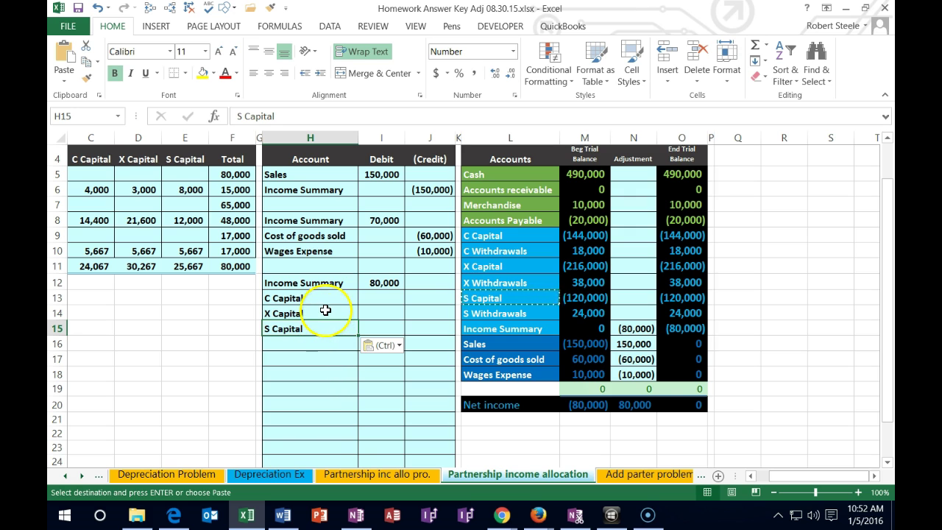
Clear the three capital account names from journal cells H13:H15.
drag(326, 298, 326, 327)
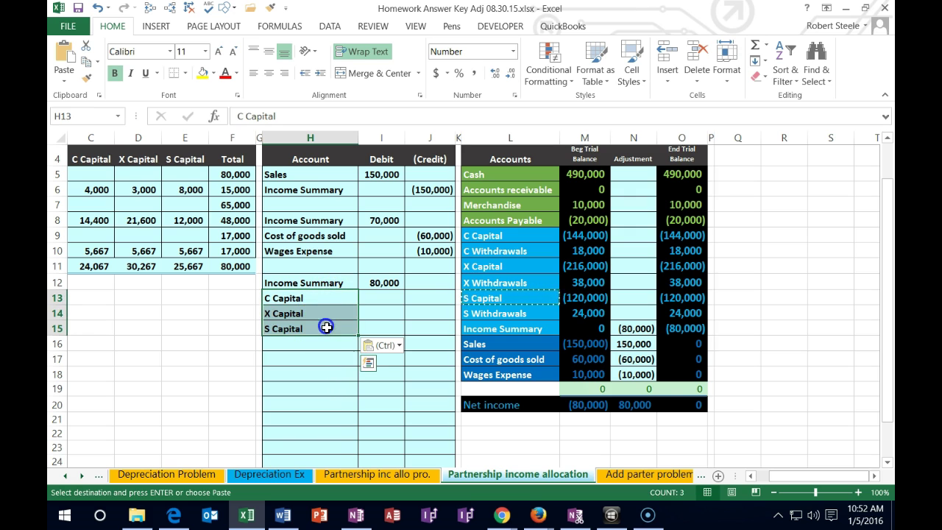
key(Delete)
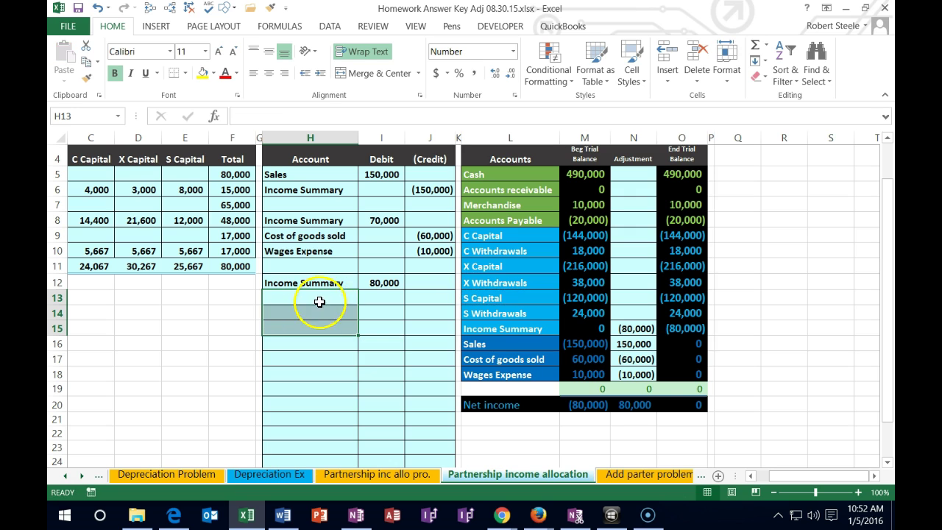
Copy the C, X and S Capital names together from L9, L11 and L13 into H13:H15 as values only.
click(488, 236)
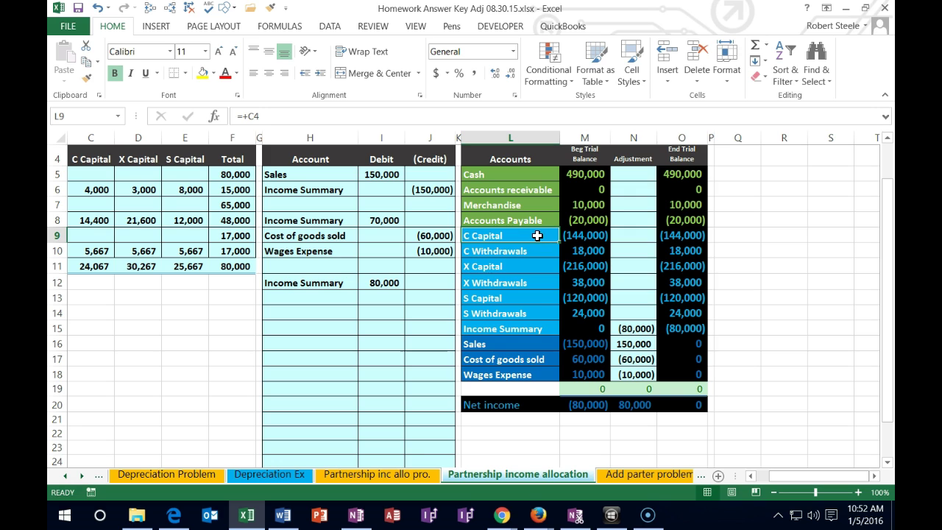
ctrl+click(530, 267)
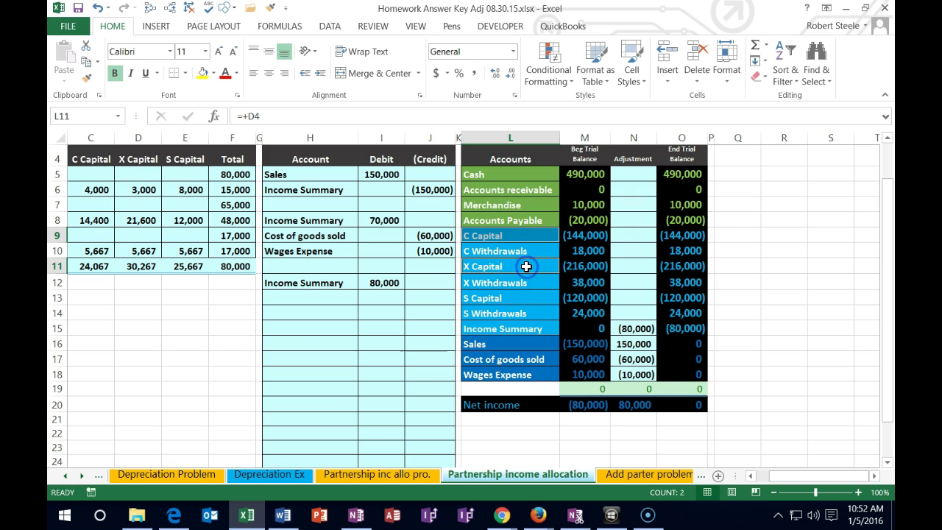
ctrl+click(519, 298)
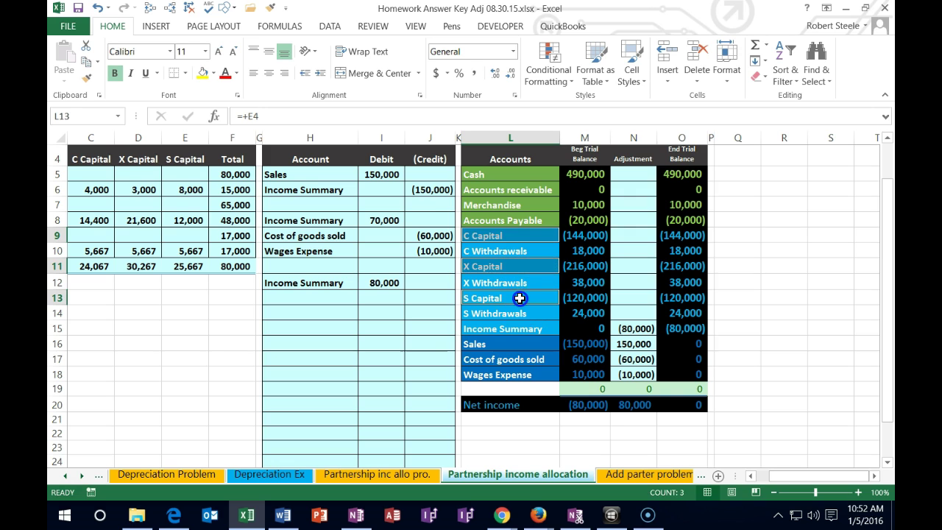
right_click(522, 266)
click(555, 216)
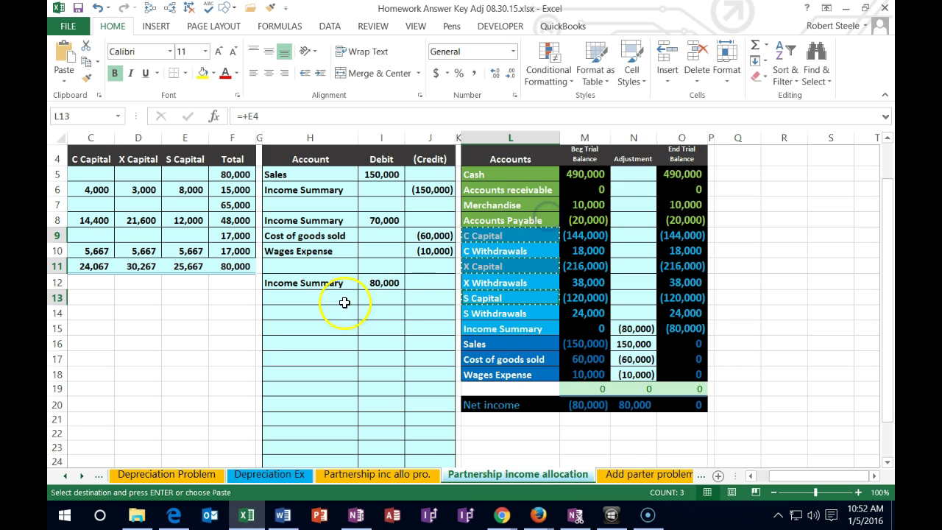
click(322, 295)
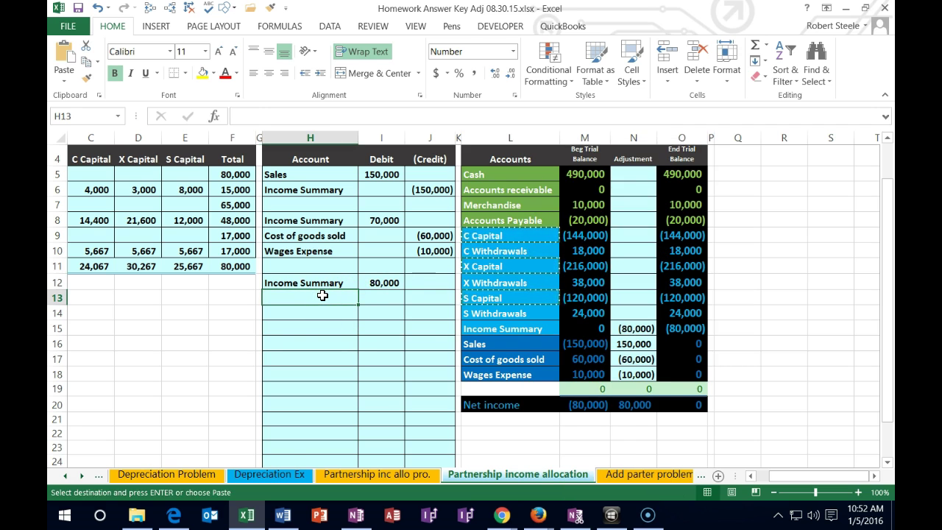
right_click(322, 294)
click(368, 72)
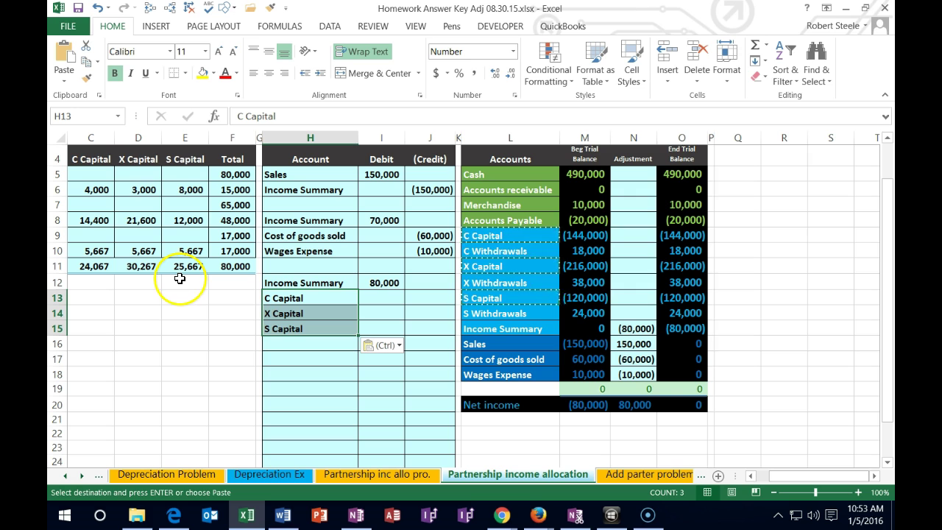
Enter the capital account credits in the journal: -24067 in J13, -30267 in J14 and -25667 in J15.
click(418, 297)
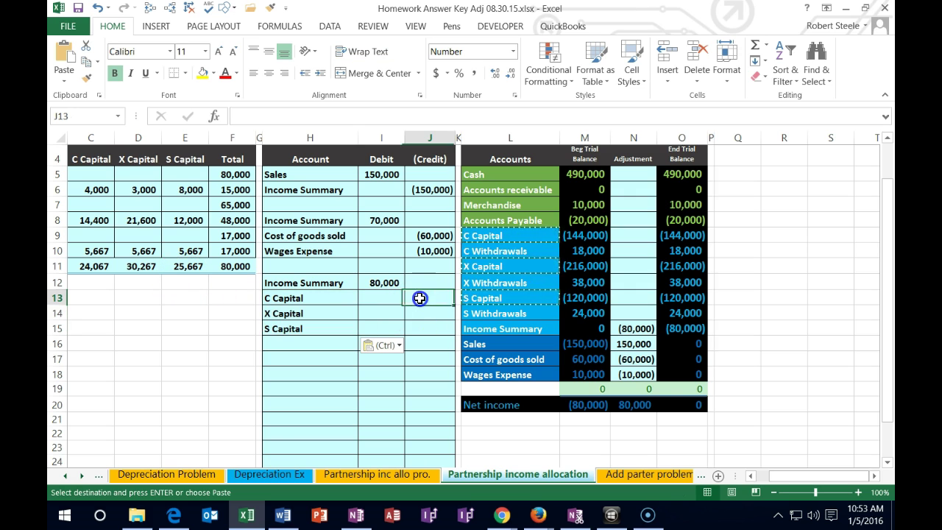
text(-)
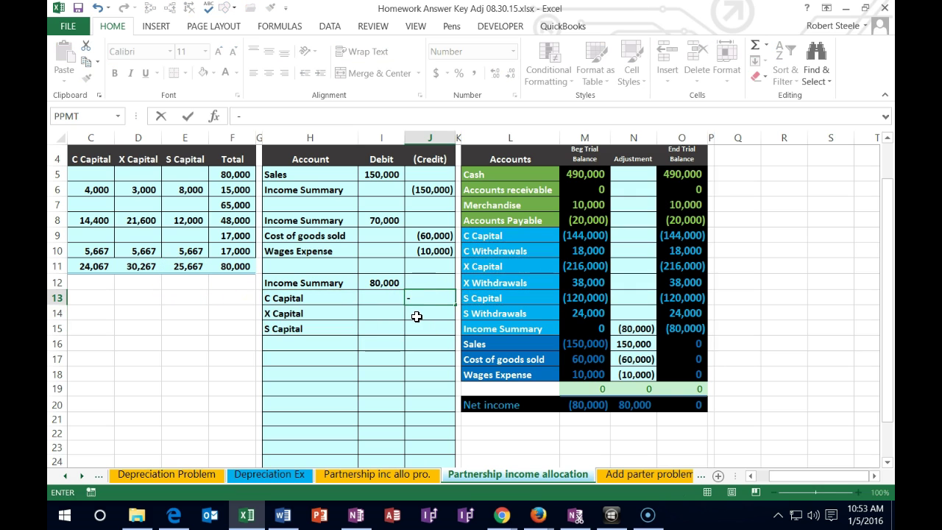
text(24067)
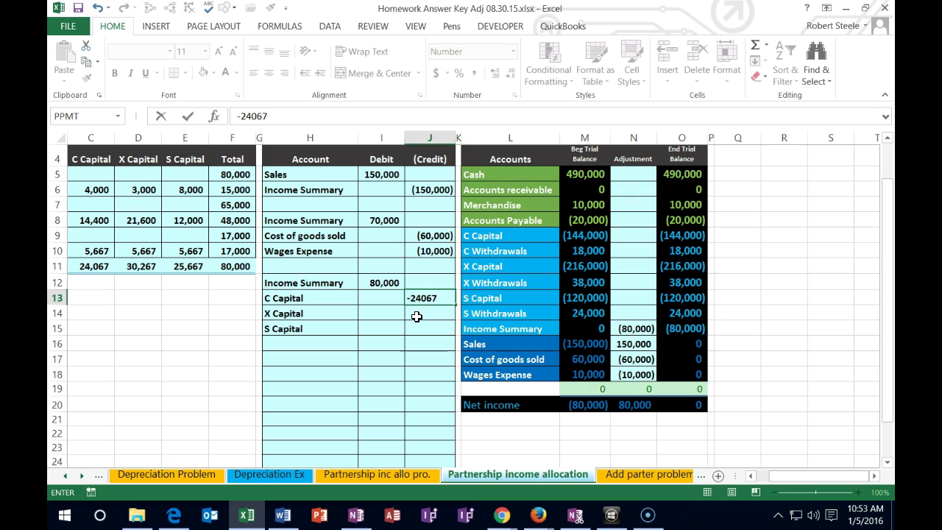
key(Return)
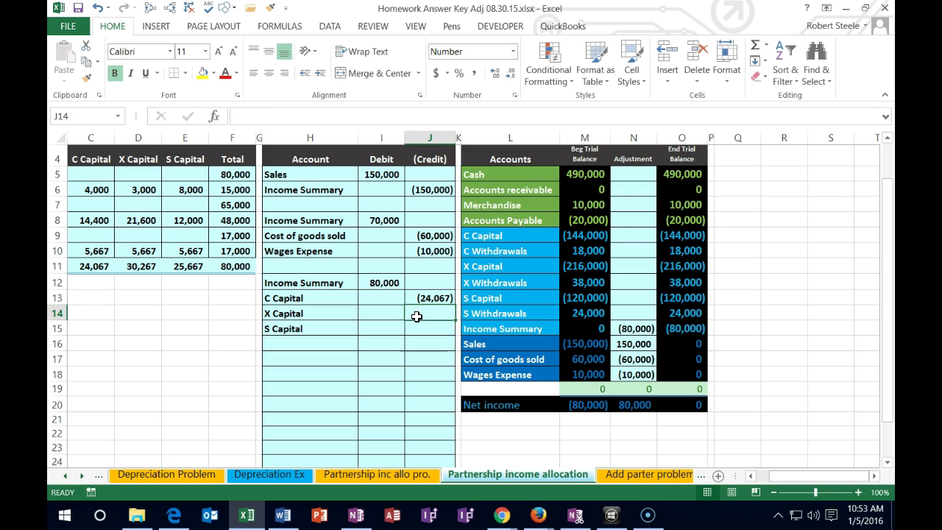
text(-30)
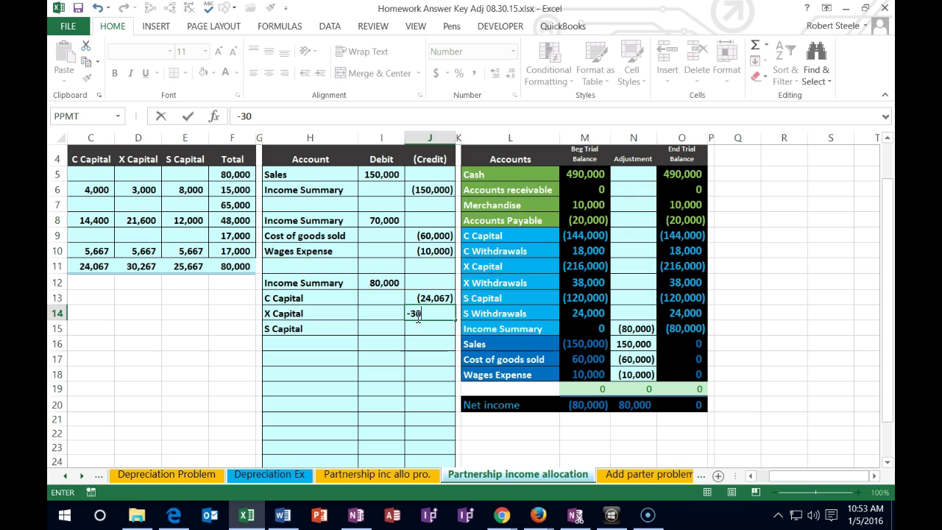
text(267)
key(Return)
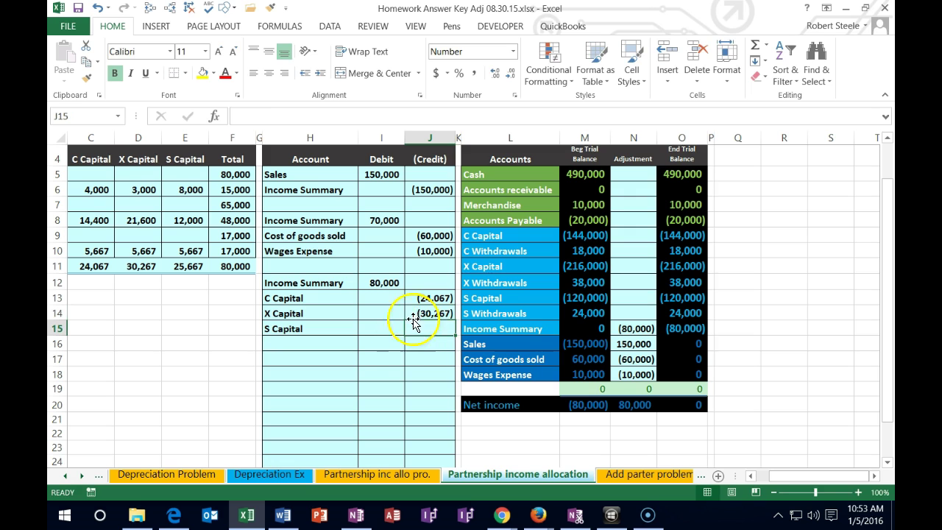
text(-25667)
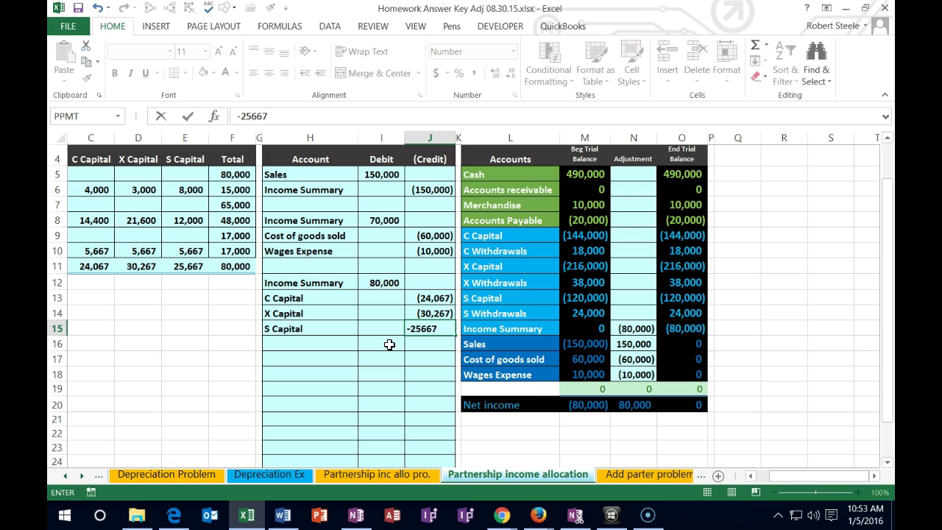
key(Return)
Correct the rounding of the S Capital credit in J15 with =-25667+1, checking that I12:J15 balances.
drag(431, 300, 428, 327)
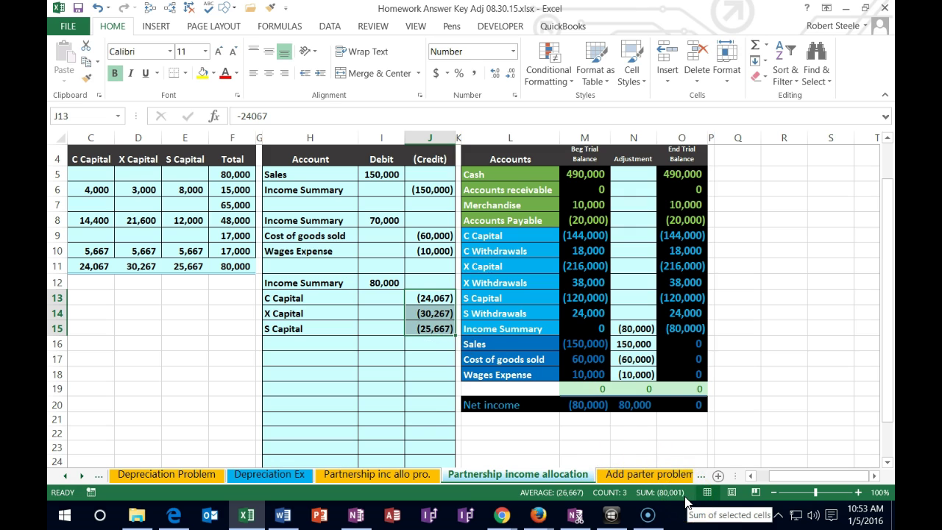
drag(385, 283, 423, 326)
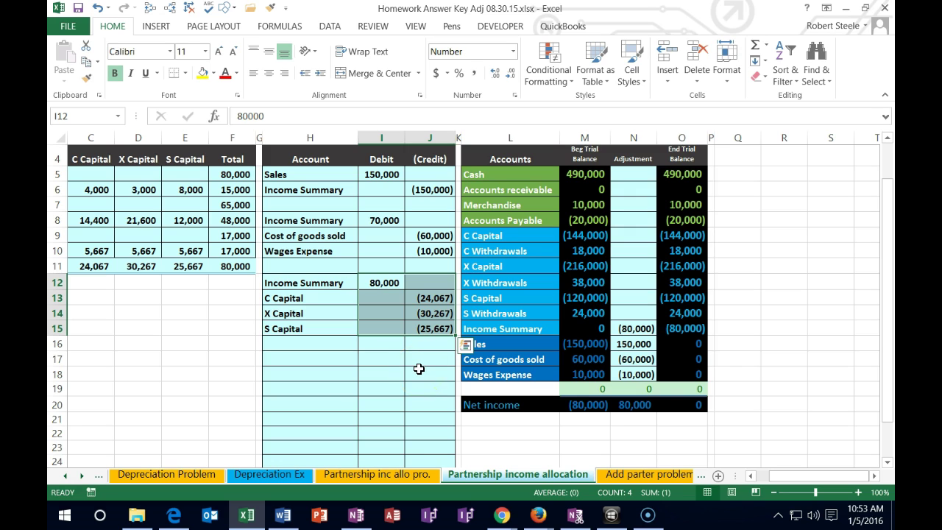
click(420, 328)
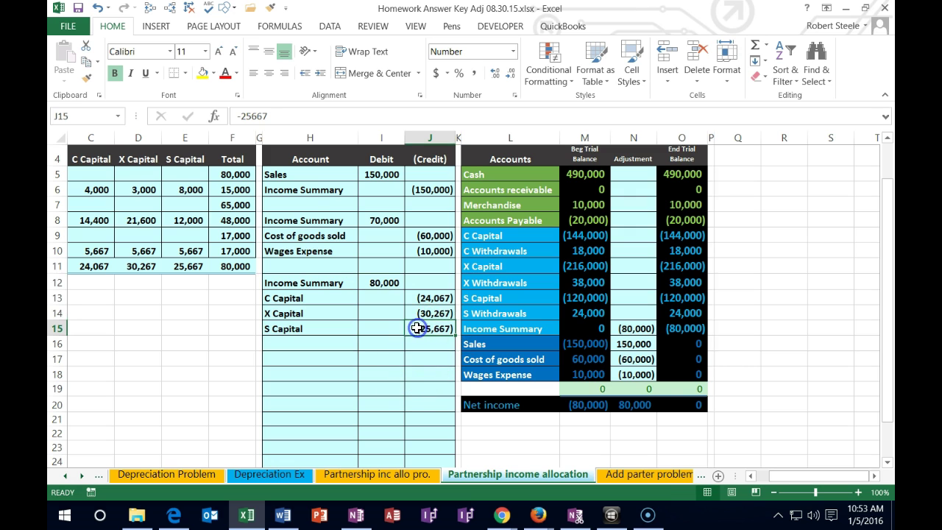
click(281, 115)
text(+1)
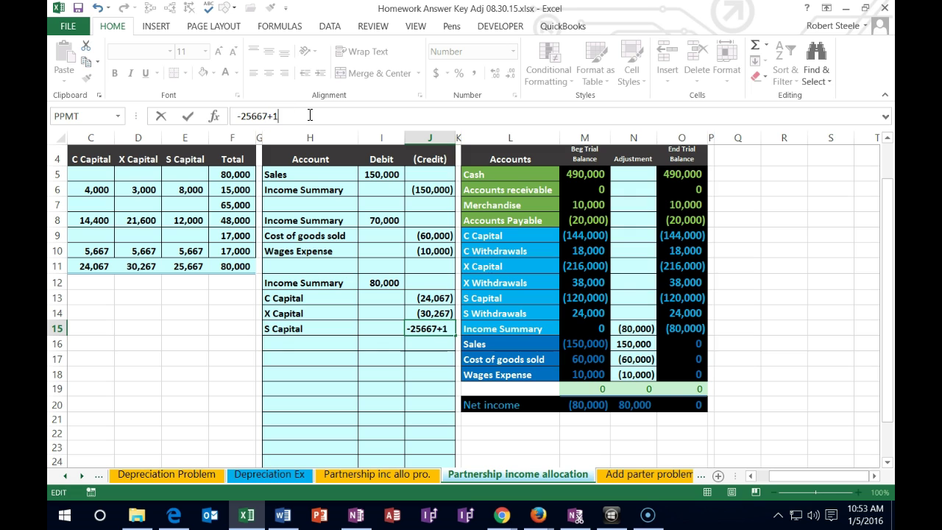
key(Return)
click(358, 362)
drag(381, 283, 420, 326)
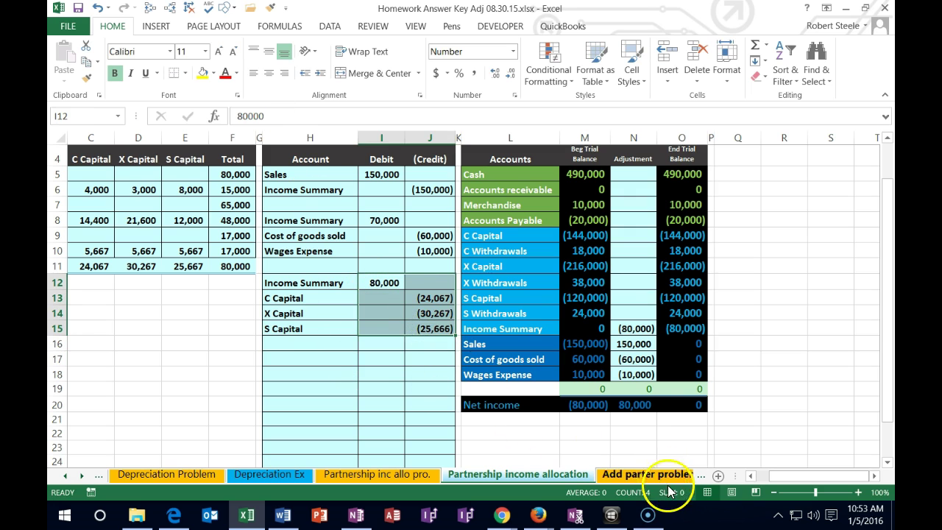
click(402, 370)
click(431, 328)
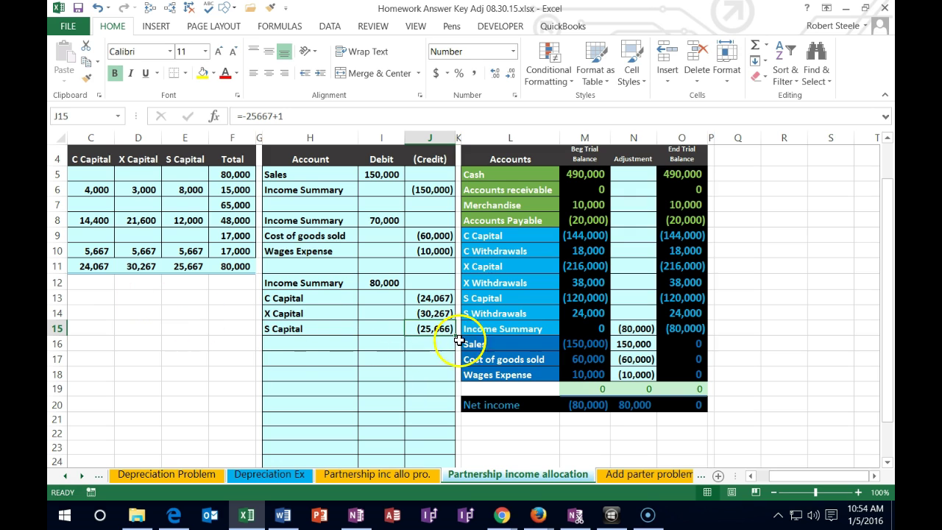
Post the closing debit to the Income Summary adjustment by extending the N15 formula to =J6+I8+I12.
double_click(632, 327)
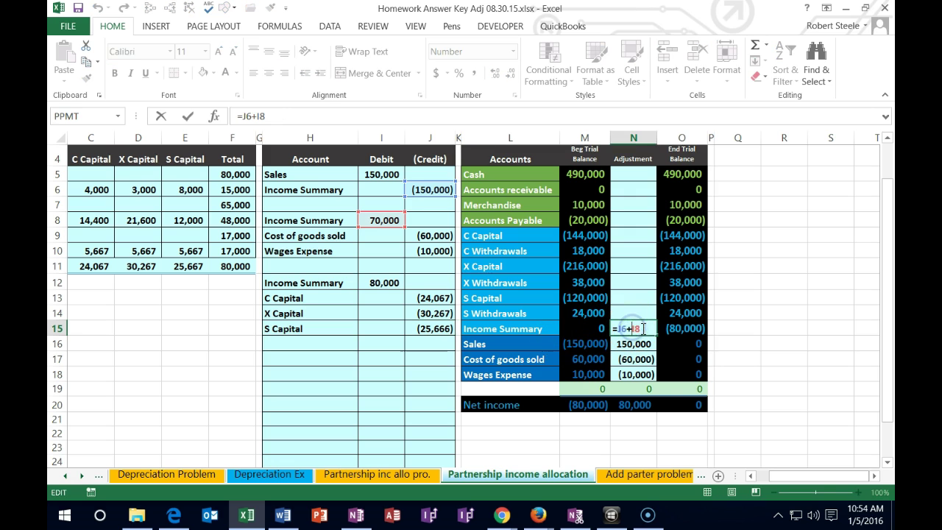
text(+)
click(387, 282)
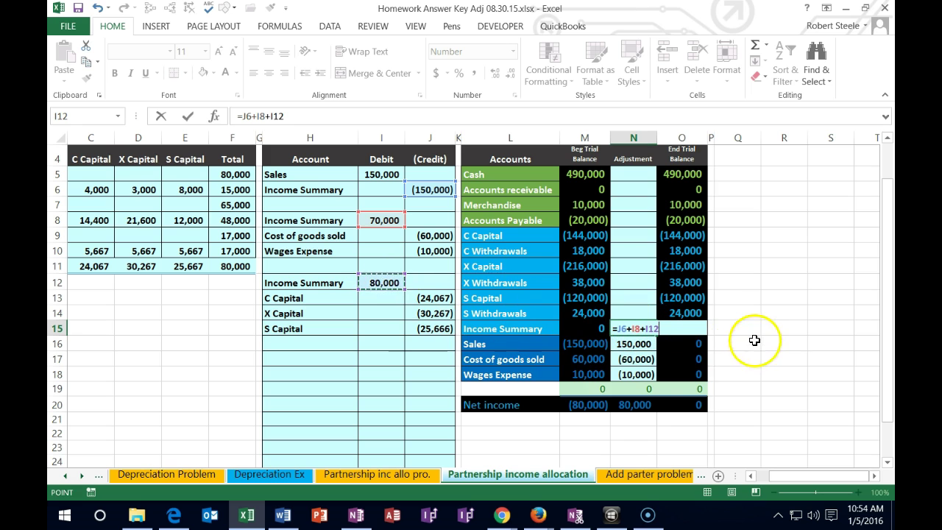
key(Return)
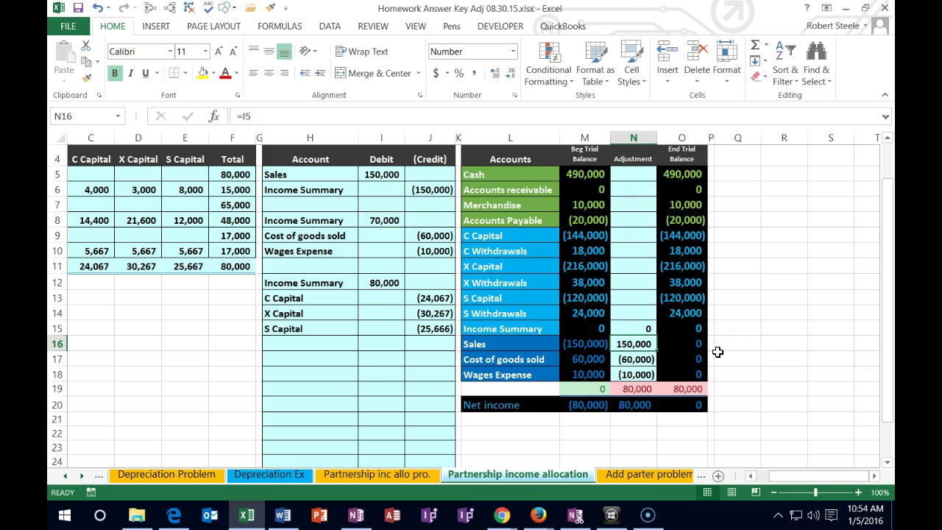
Post the C Capital credit to the trial balance adjustments by entering =J13 in N9.
click(637, 251)
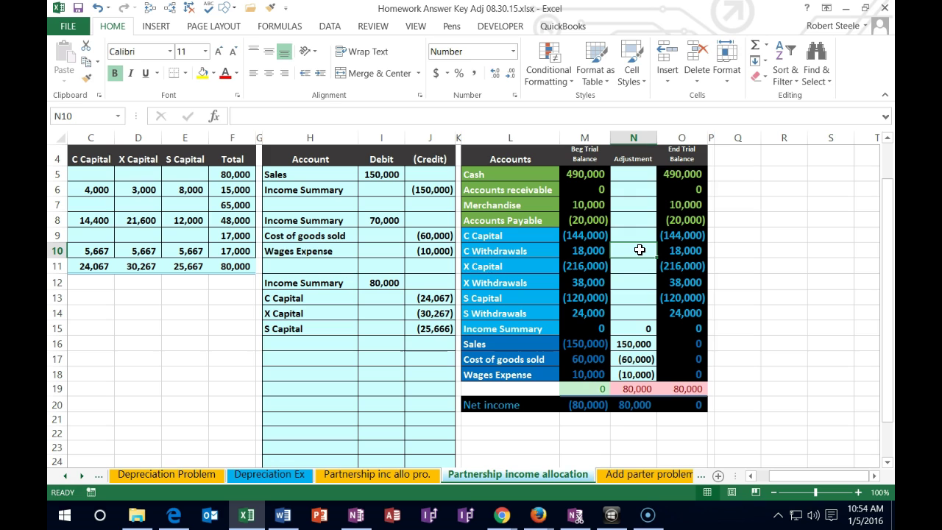
click(634, 235)
click(636, 248)
text(=)
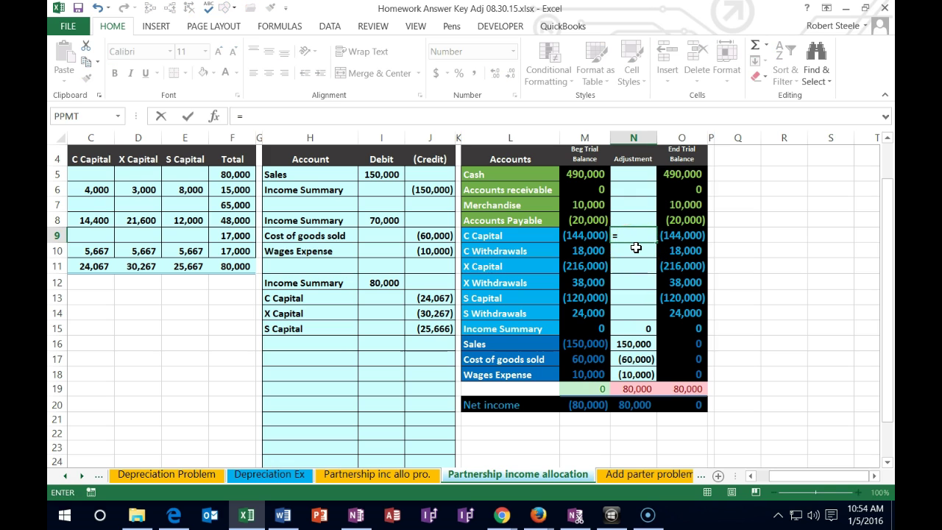
click(441, 297)
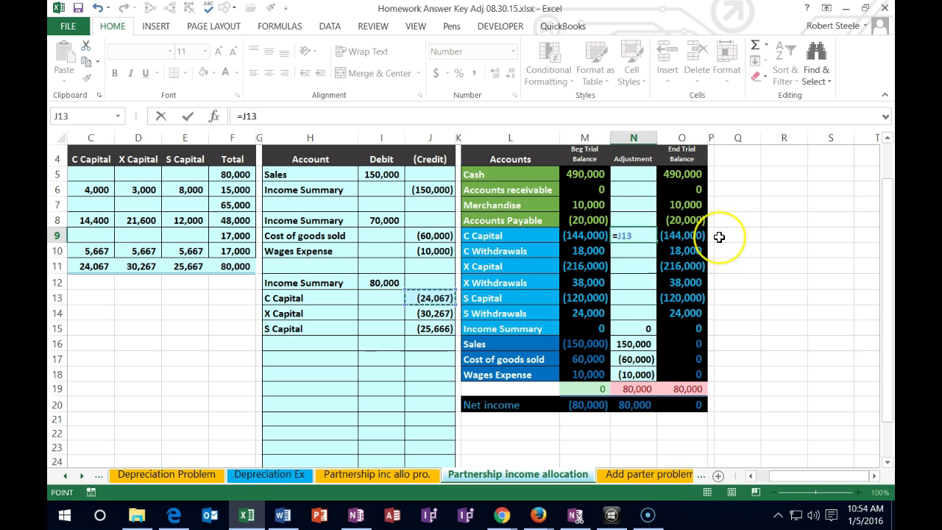
key(Return)
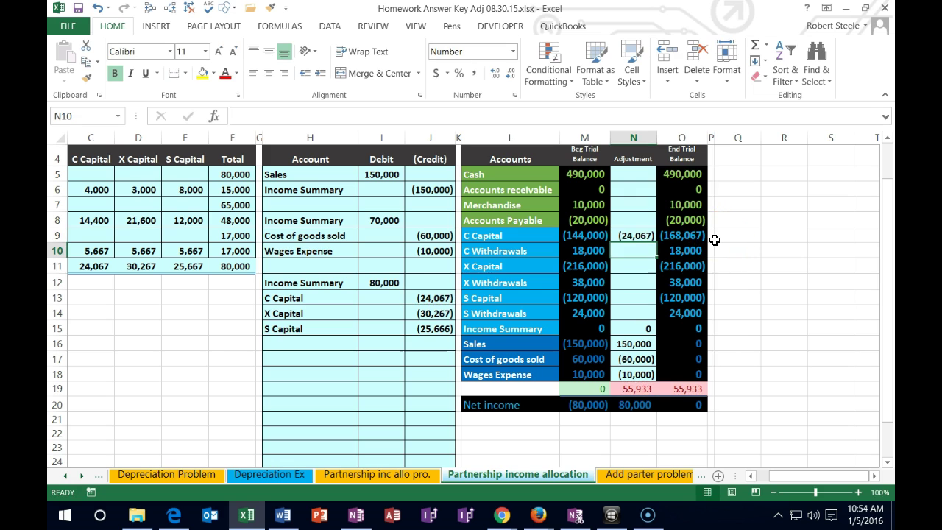
Post the X Capital credit to the trial balance adjustments by entering =J14 in N11.
key(Return)
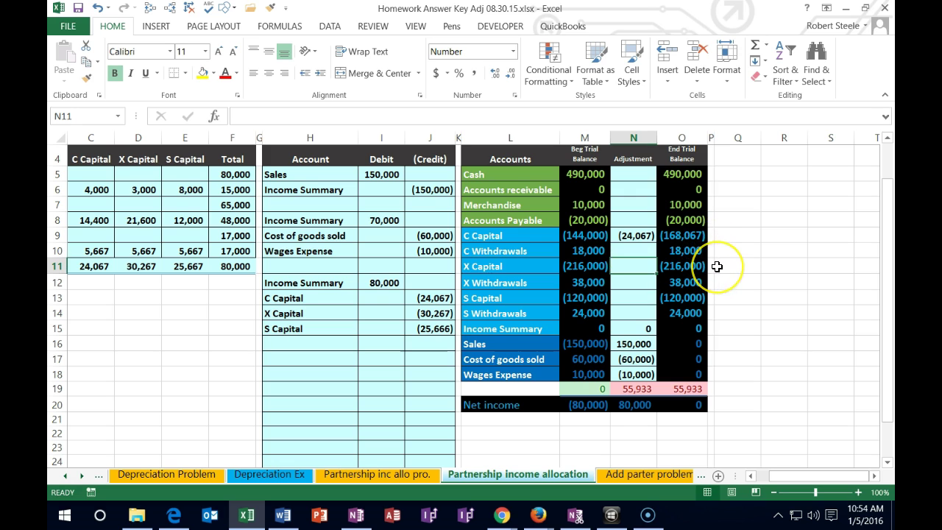
text(=)
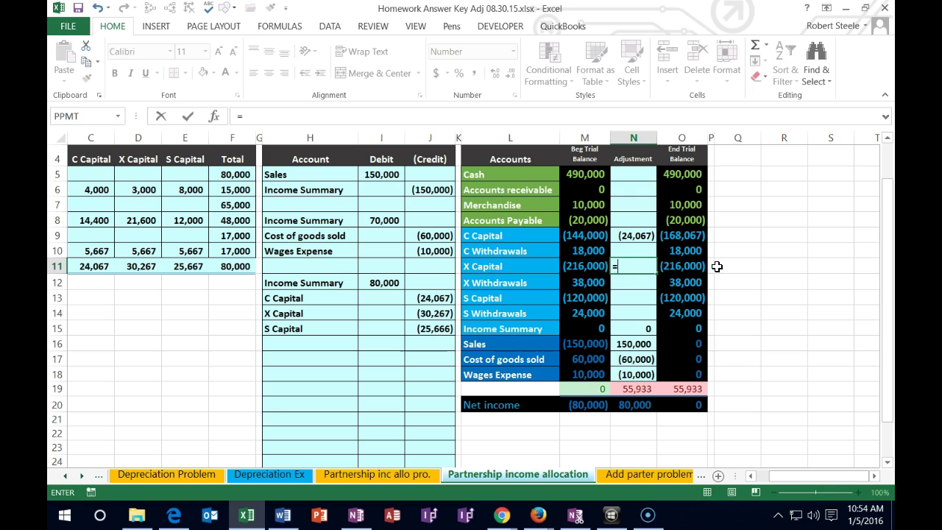
click(427, 313)
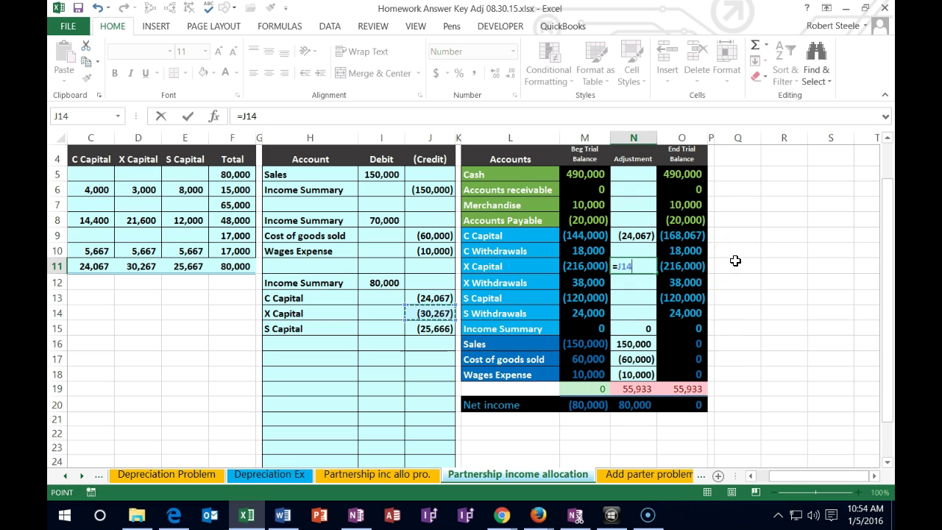
key(Return)
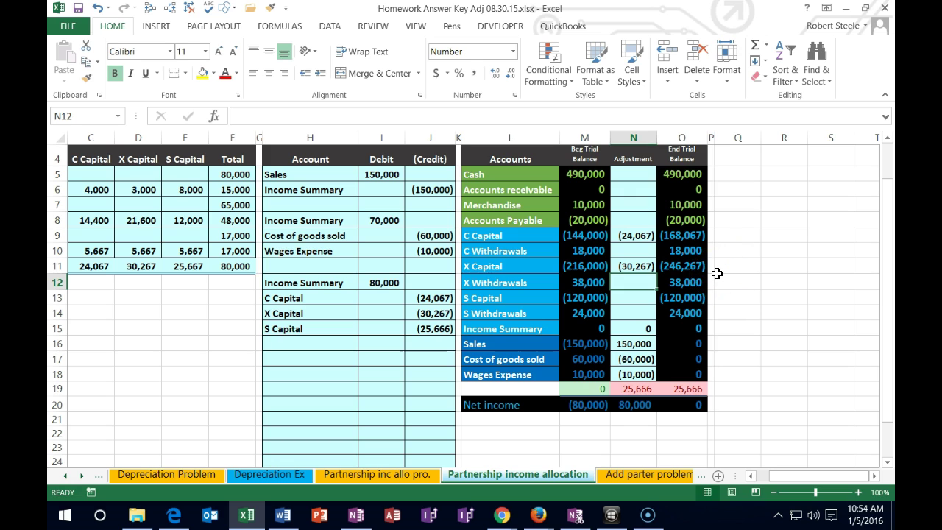
Post the S Capital credit to the trial balance adjustments by entering =J15 in N13.
click(648, 298)
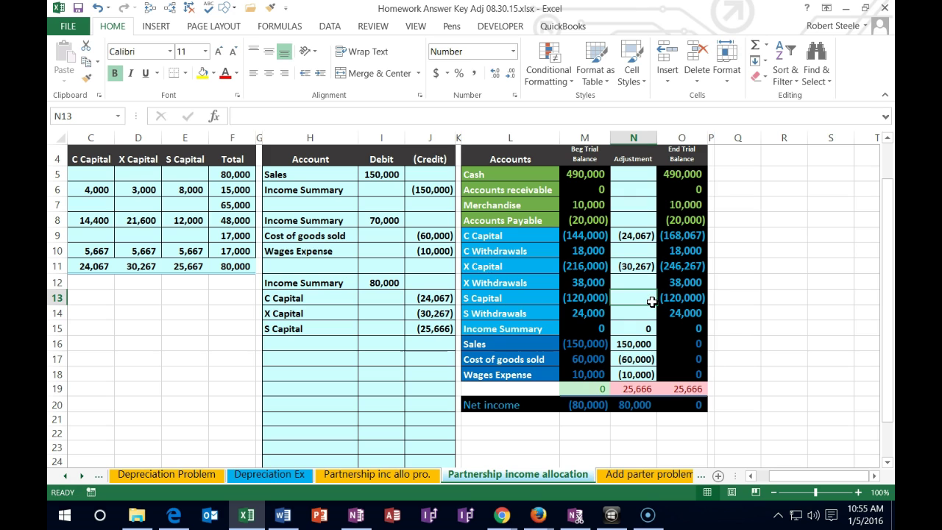
text(=)
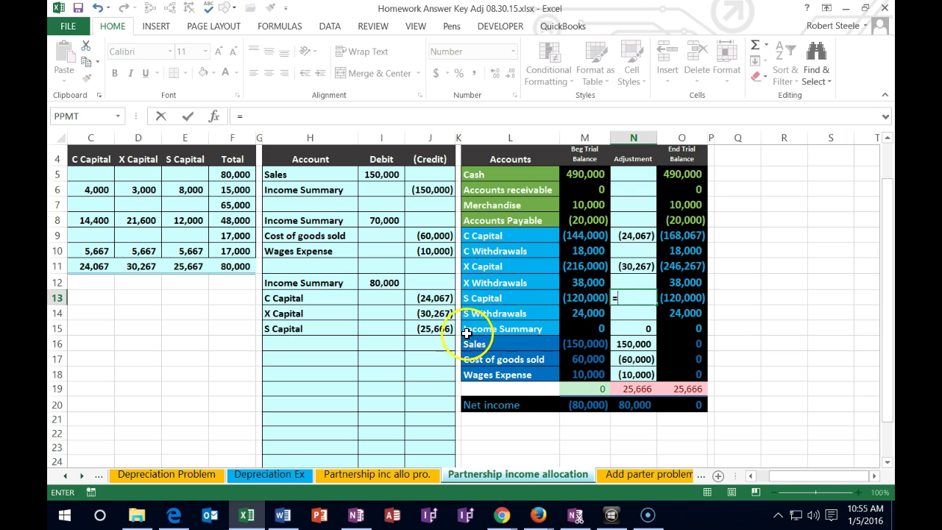
click(434, 328)
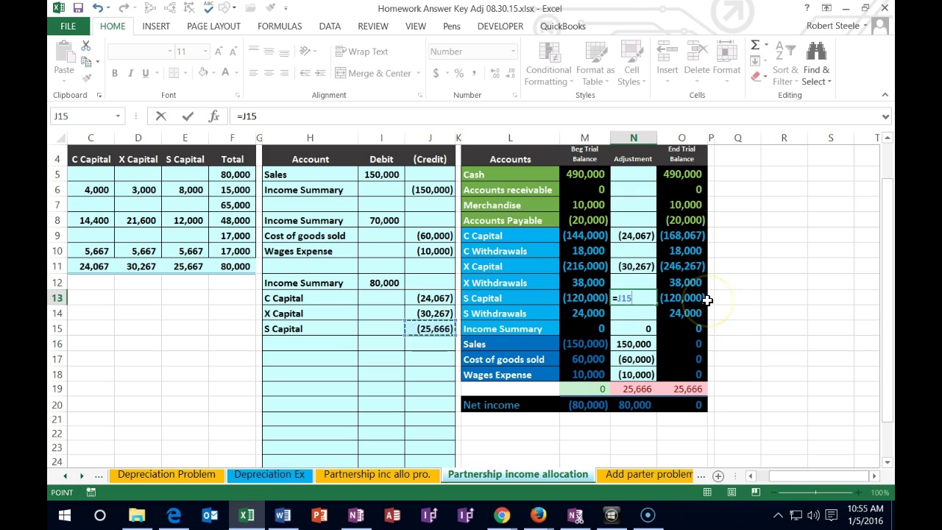
key(Return)
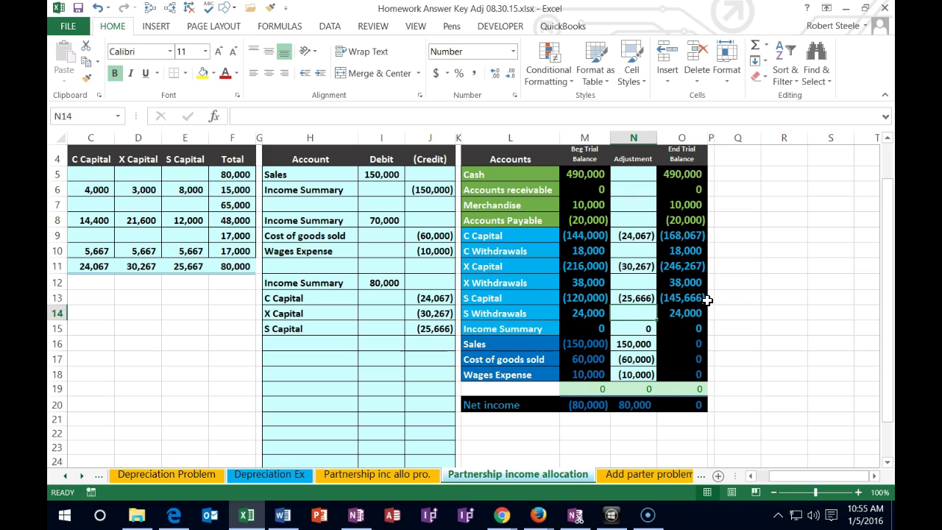
Examine each partner's withdrawals account against the matching capital account and their beginning trial balance amounts.
click(536, 251)
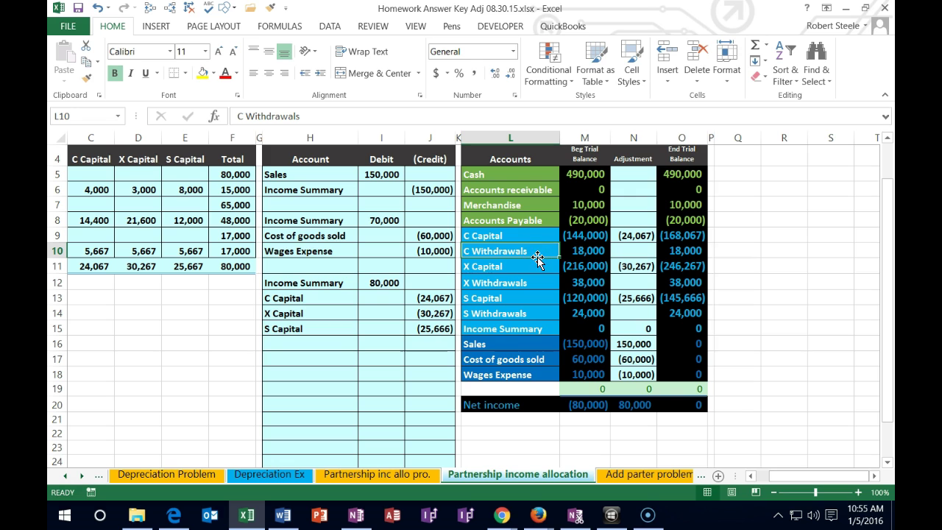
click(528, 237)
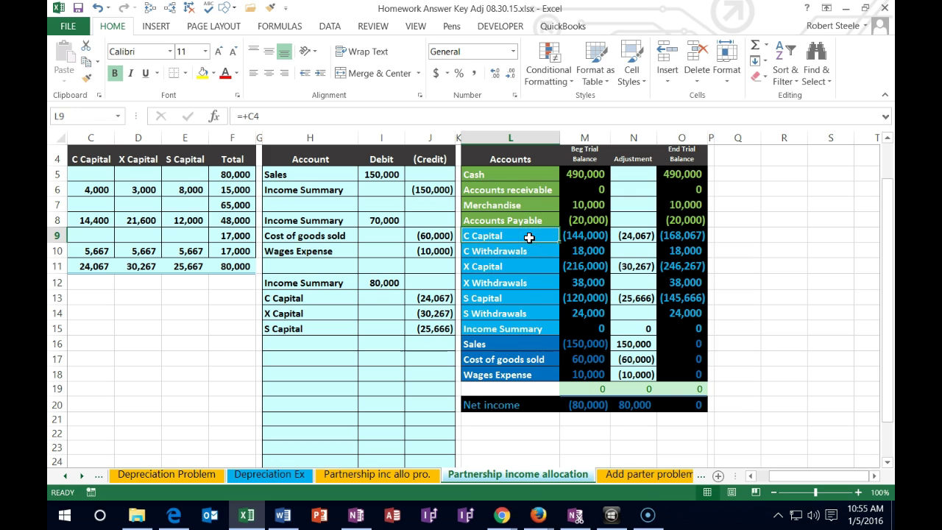
click(536, 249)
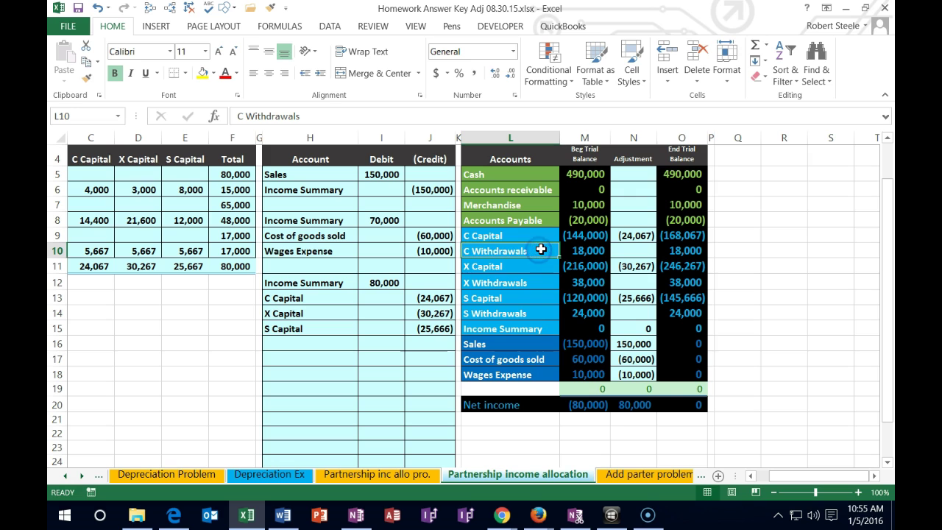
click(565, 250)
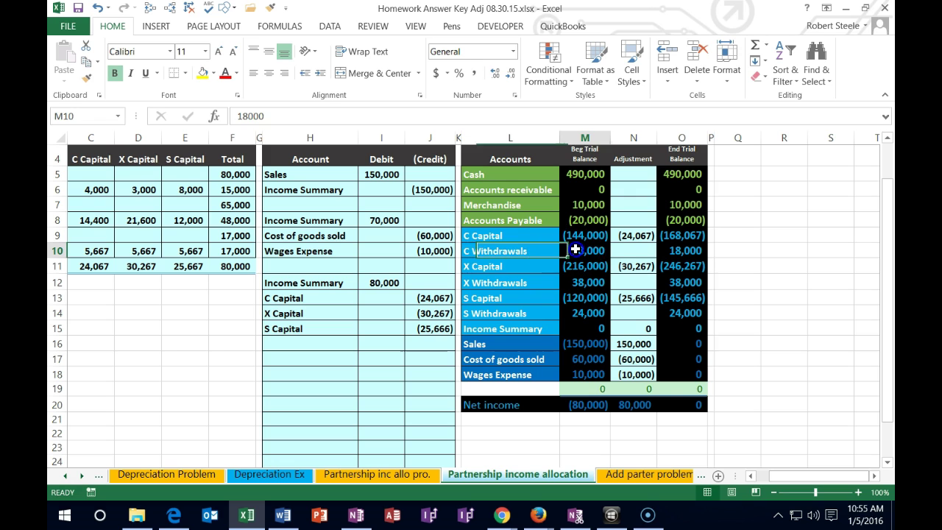
click(573, 236)
click(580, 280)
click(572, 267)
click(579, 307)
click(578, 299)
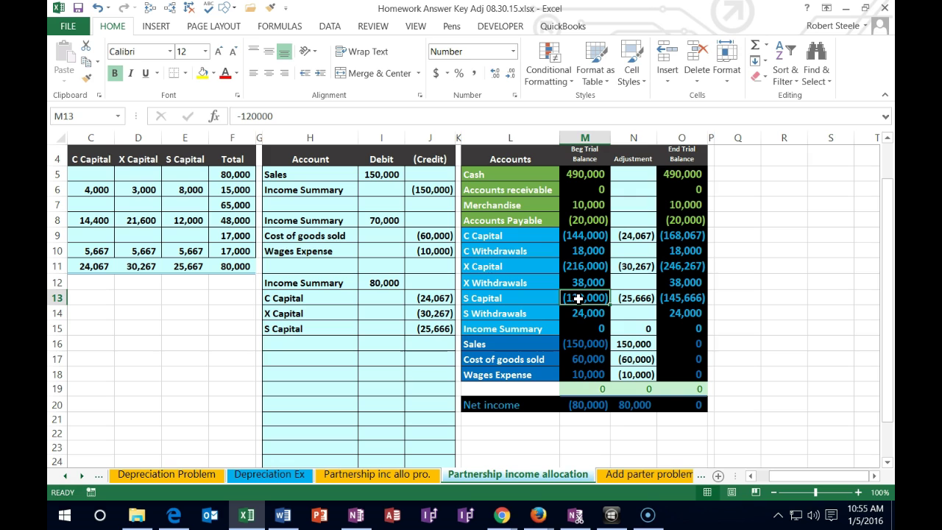
click(594, 251)
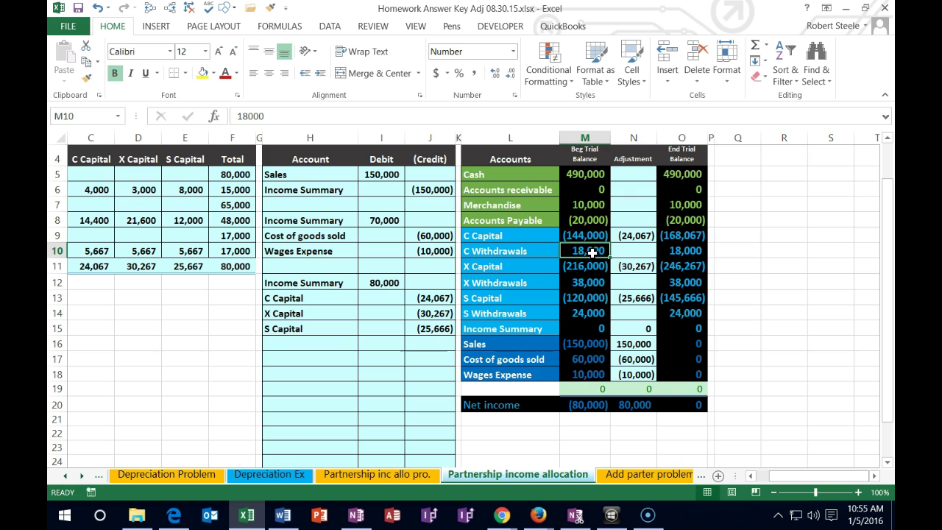
Copy the C, X and S Withdrawals account names from the trial balance into the journal at H20:H22.
click(540, 251)
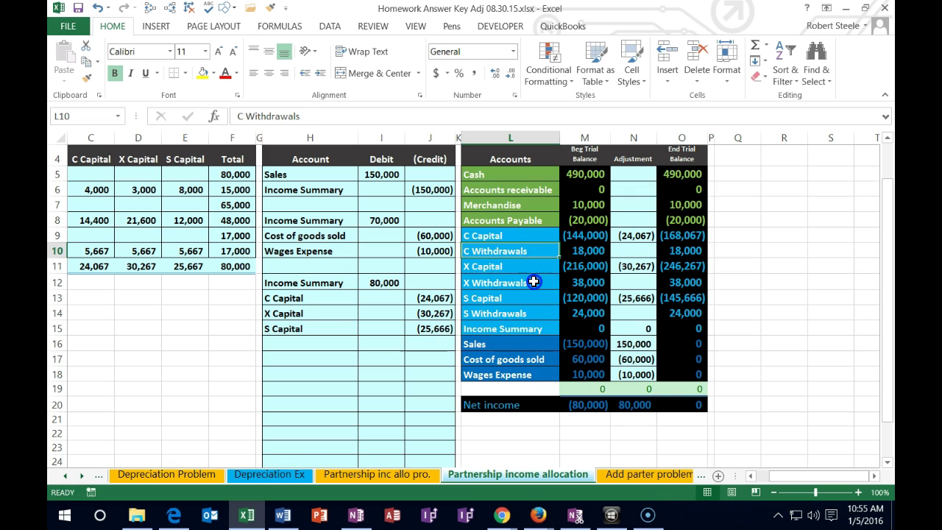
ctrl+click(533, 282)
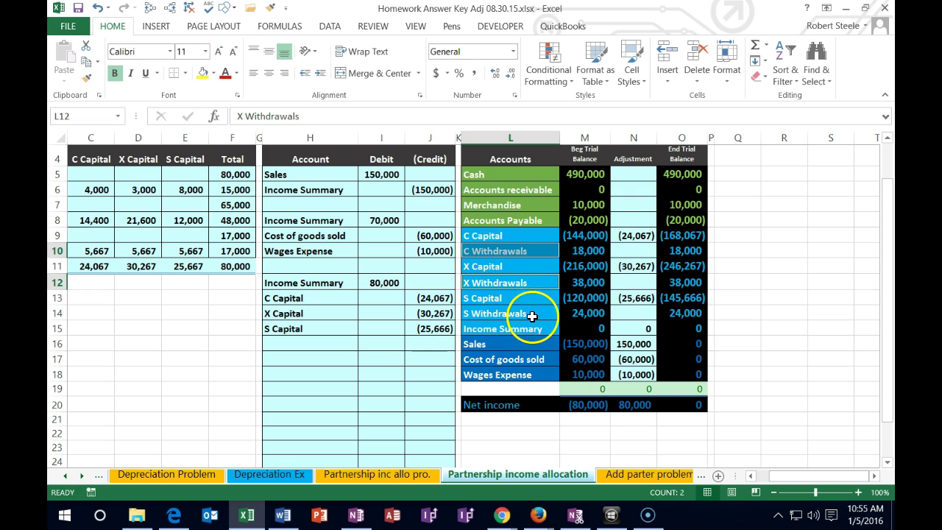
ctrl+click(531, 314)
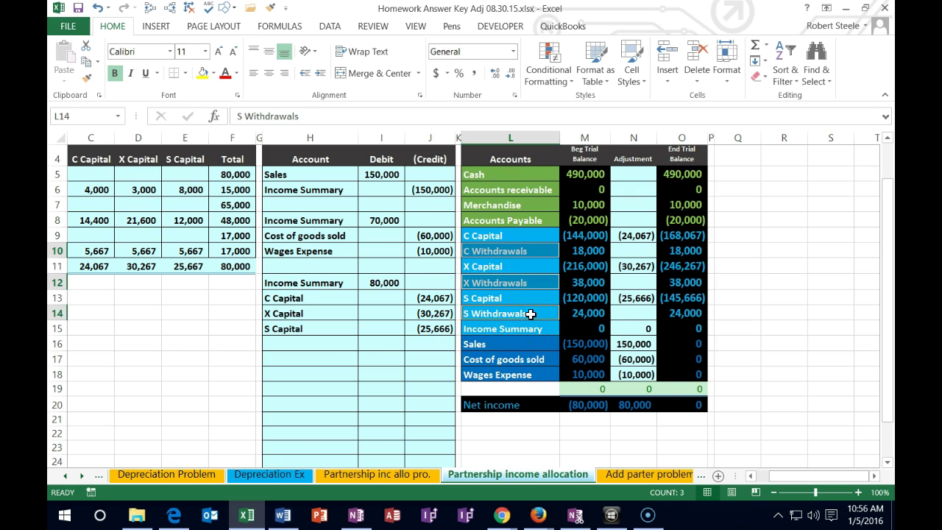
right_click(532, 313)
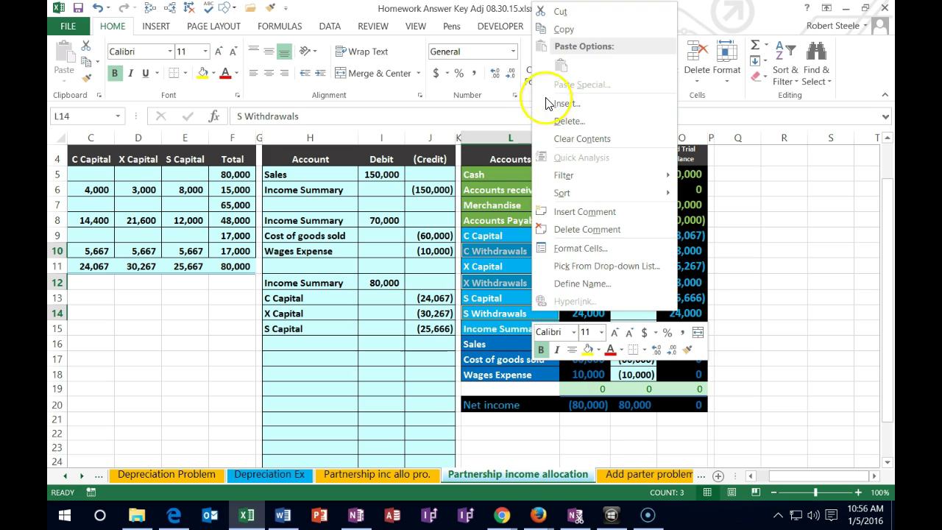
click(552, 29)
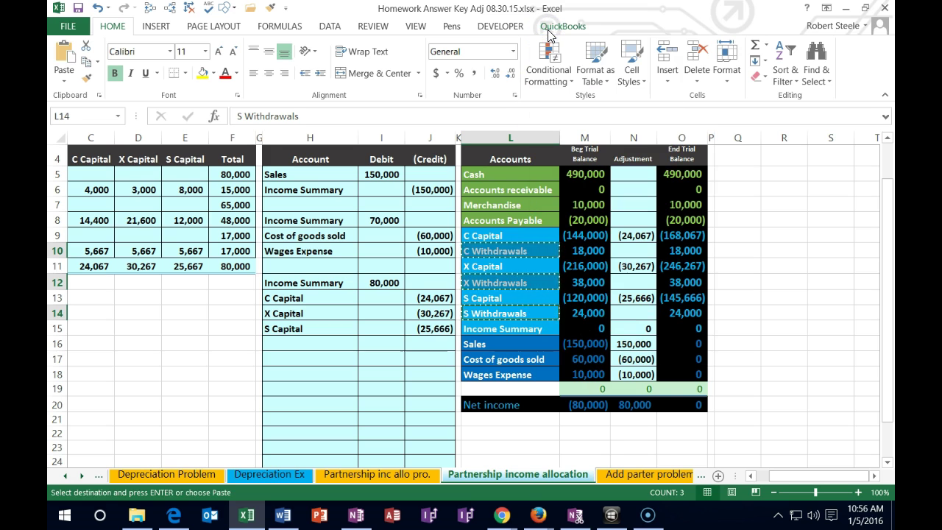
click(547, 38)
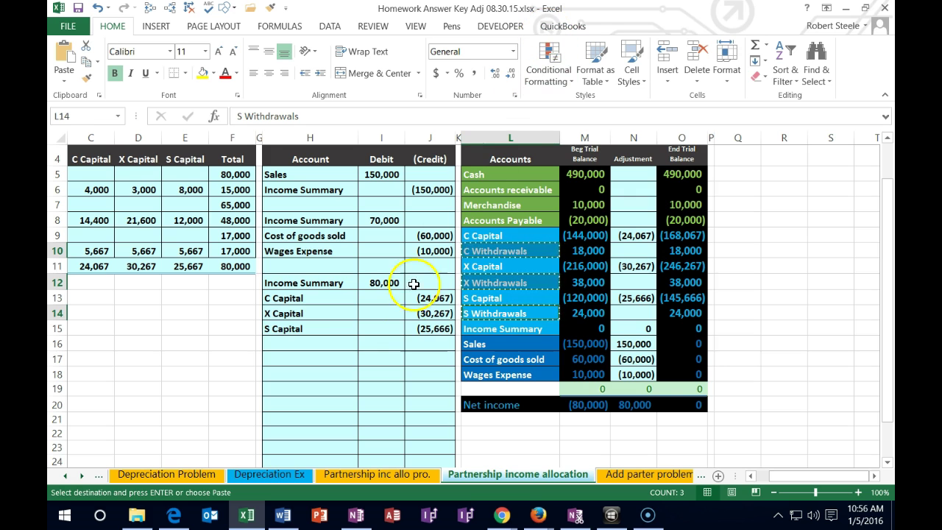
click(338, 340)
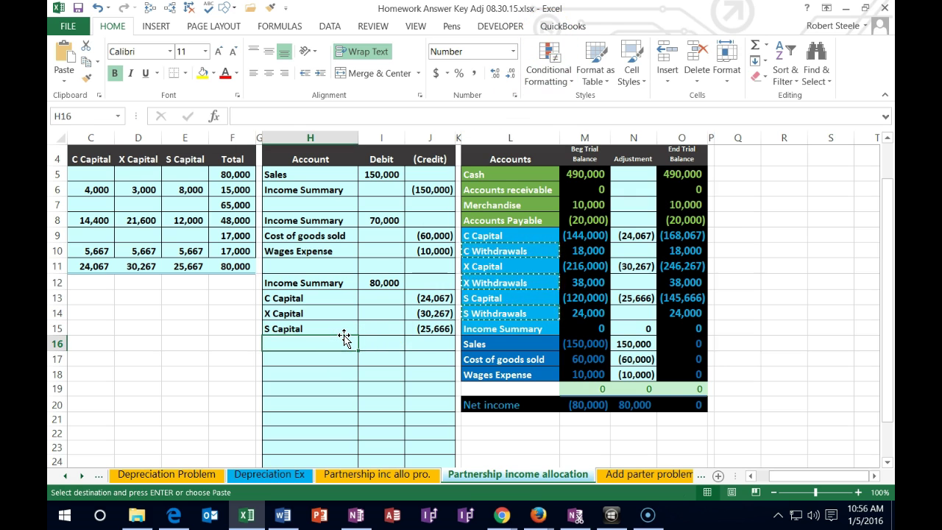
key(Down)
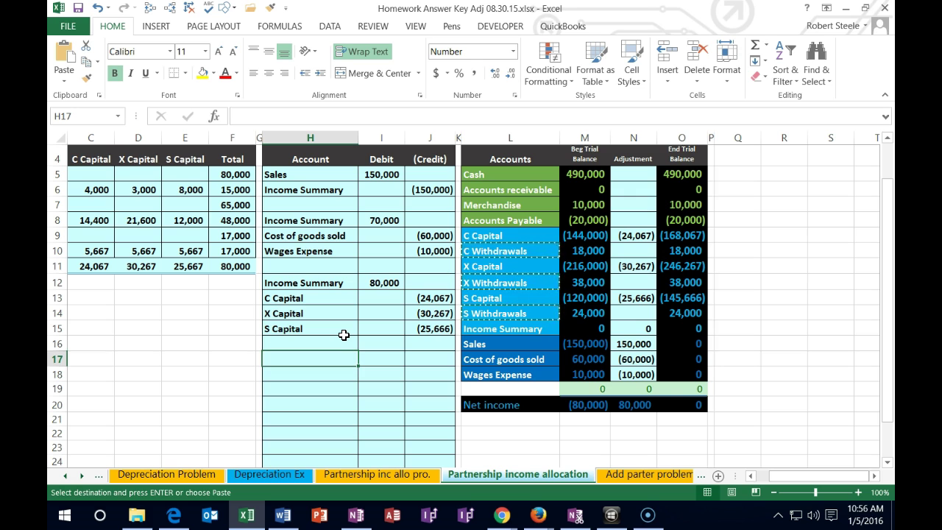
key(Down)
key(Down)
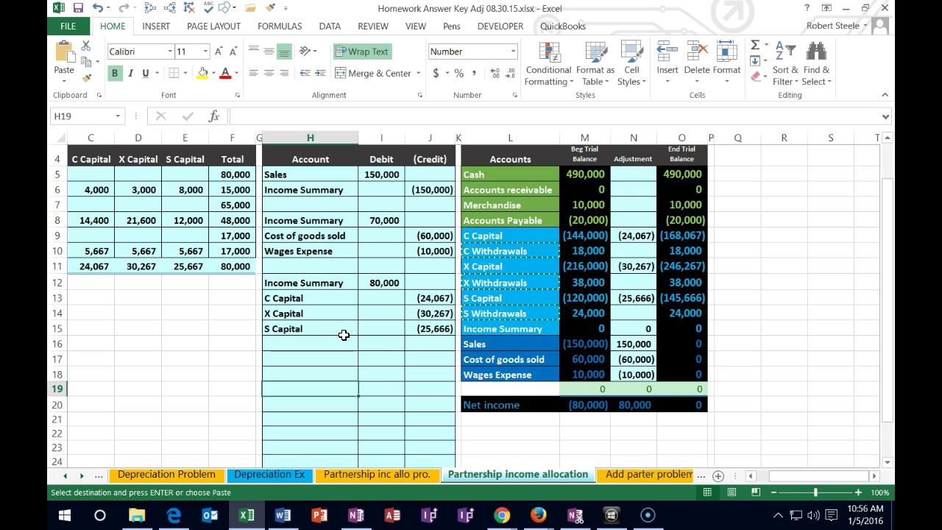
key(Down)
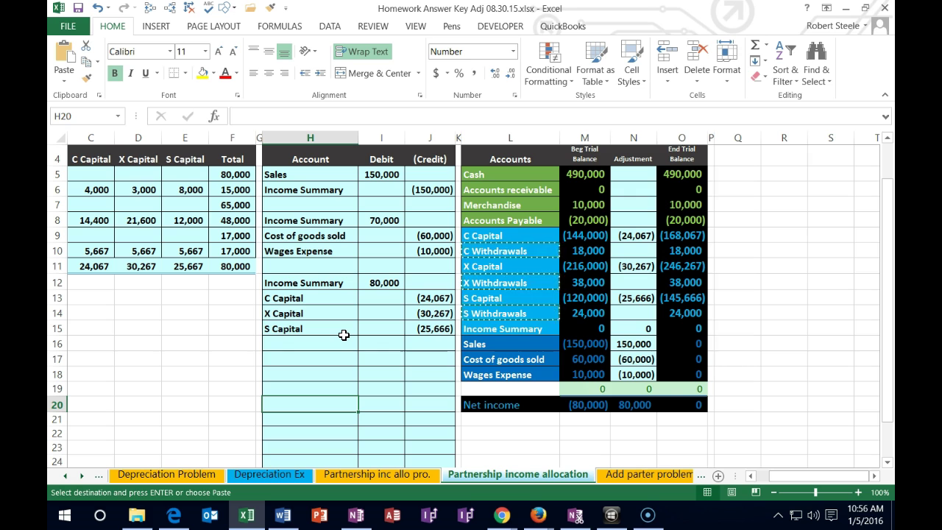
click(303, 403)
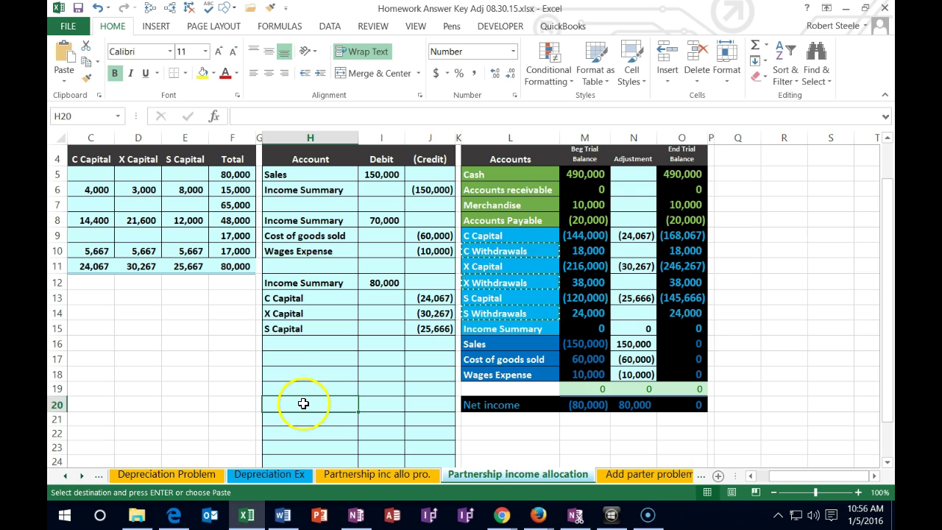
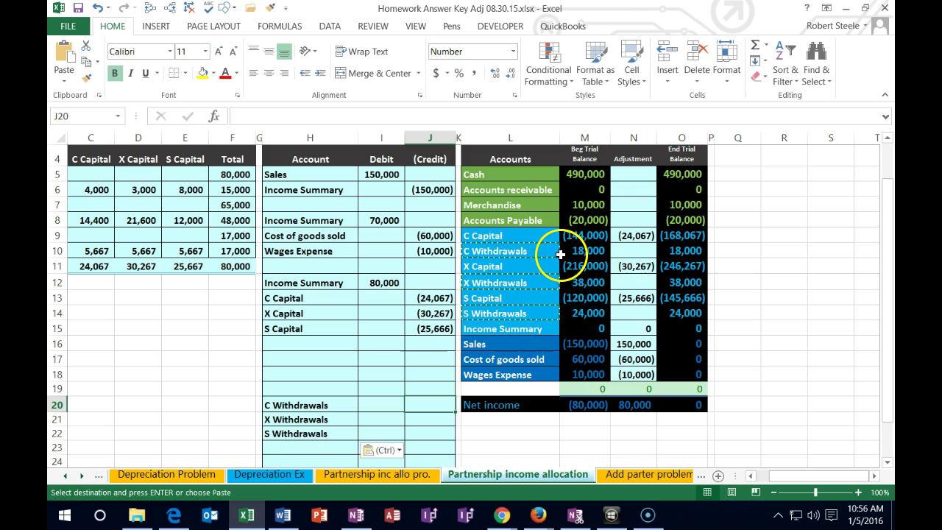
Enter the withdrawals credits in the journal: -18000 in J20, -38000 in J21 and -24000 in J22.
text(-18000)
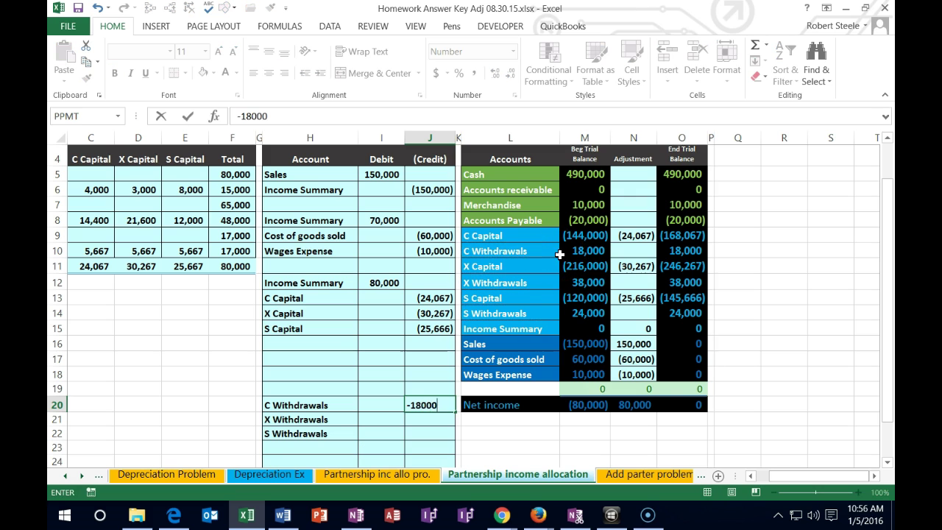
key(Return)
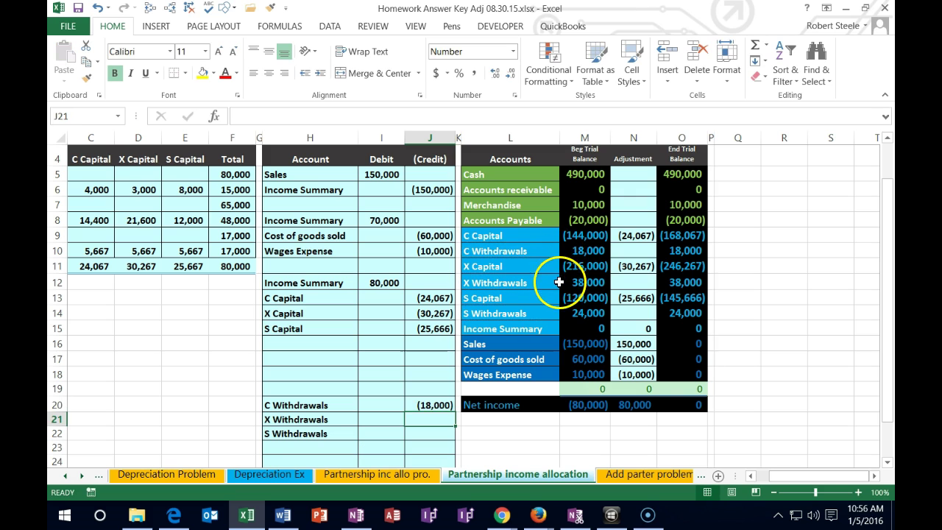
text(-)
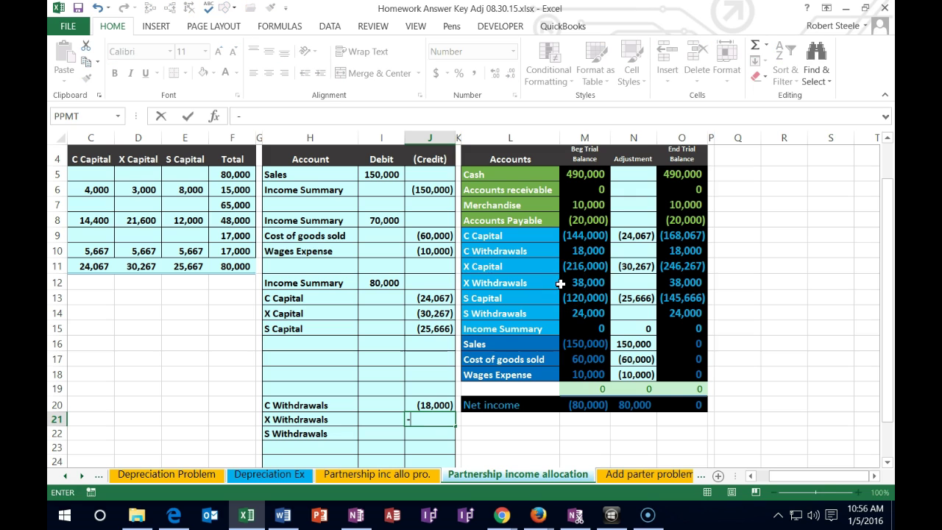
text(38000)
key(Return)
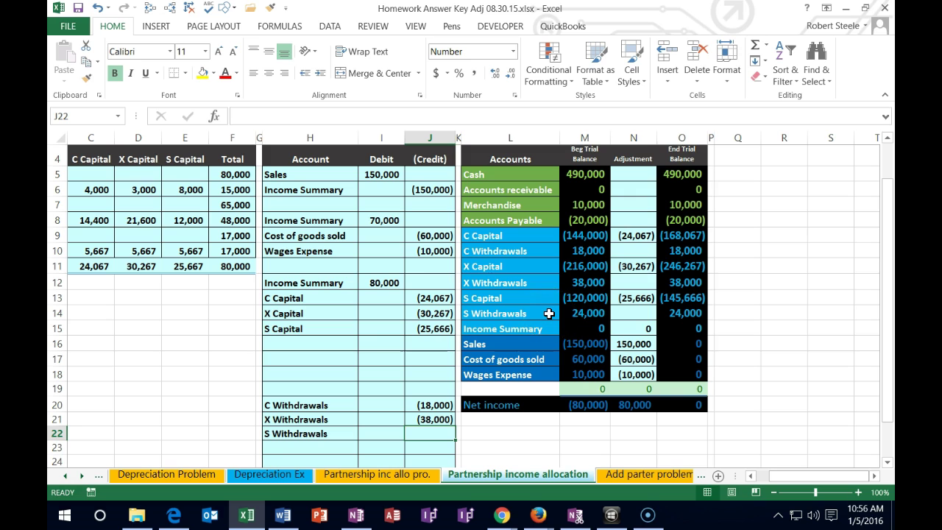
text(-240)
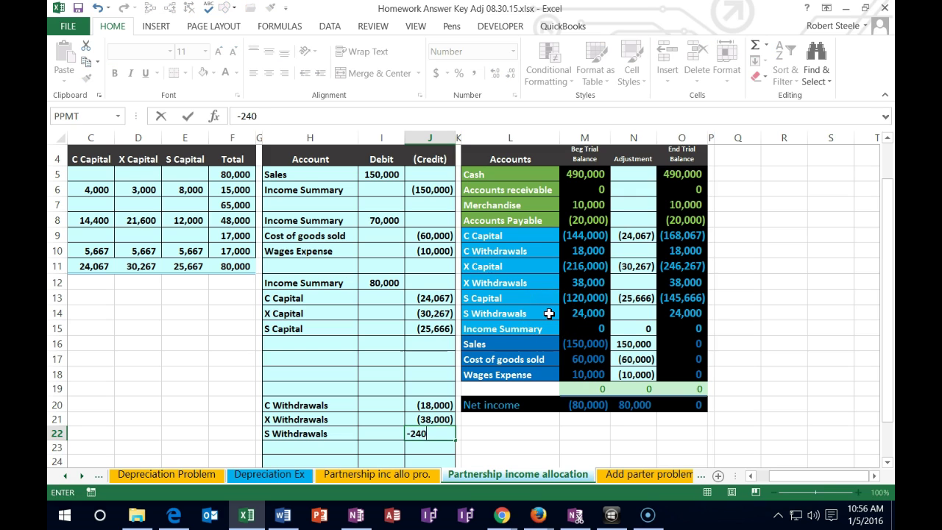
key(Return)
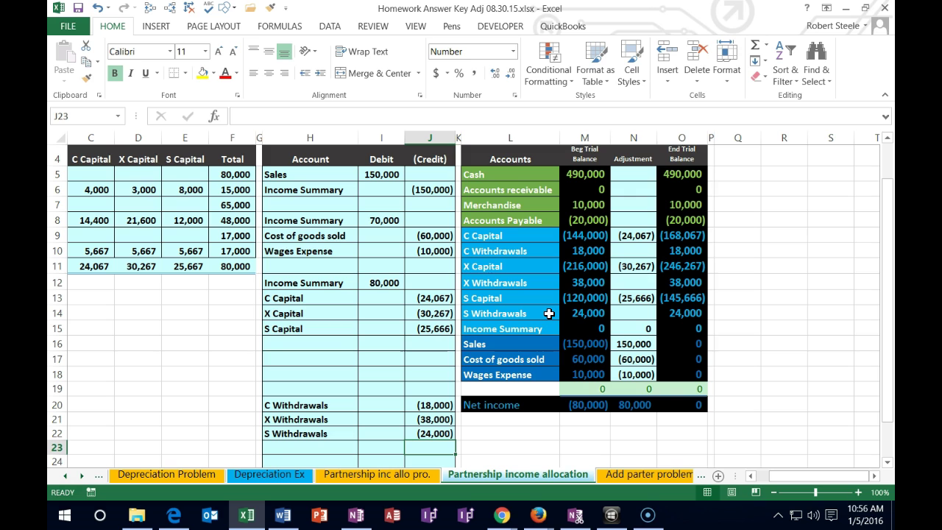
Copy the C, X and S Capital account names from the trial balance and paste them as values into the journal at H17:H19.
click(514, 237)
click(519, 237)
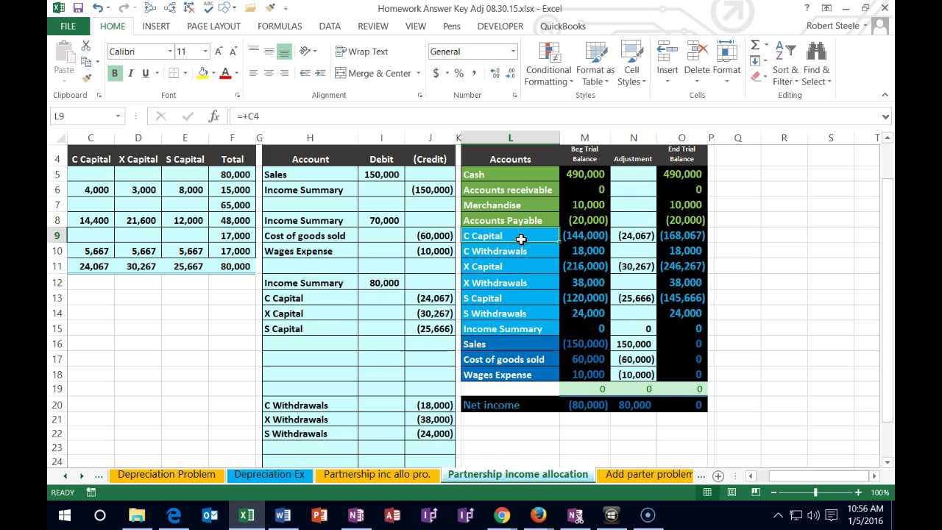
ctrl+click(515, 266)
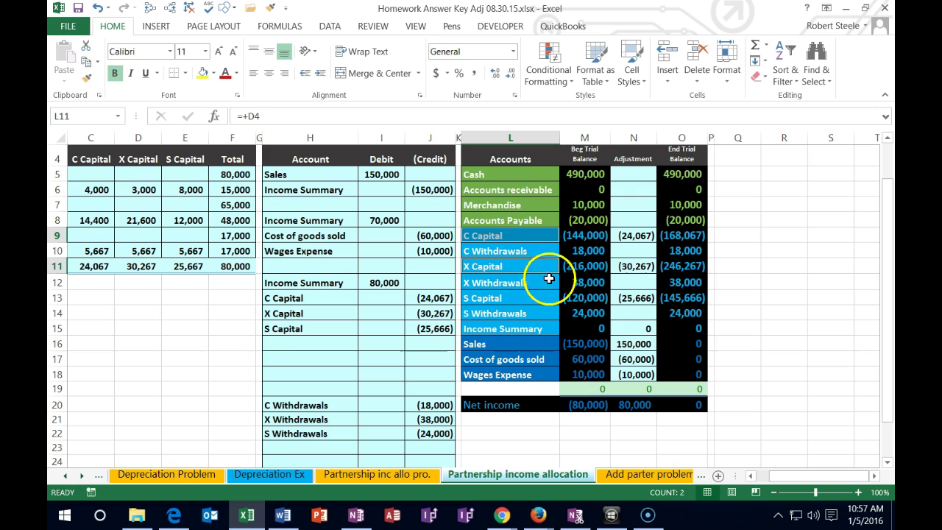
ctrl+click(535, 299)
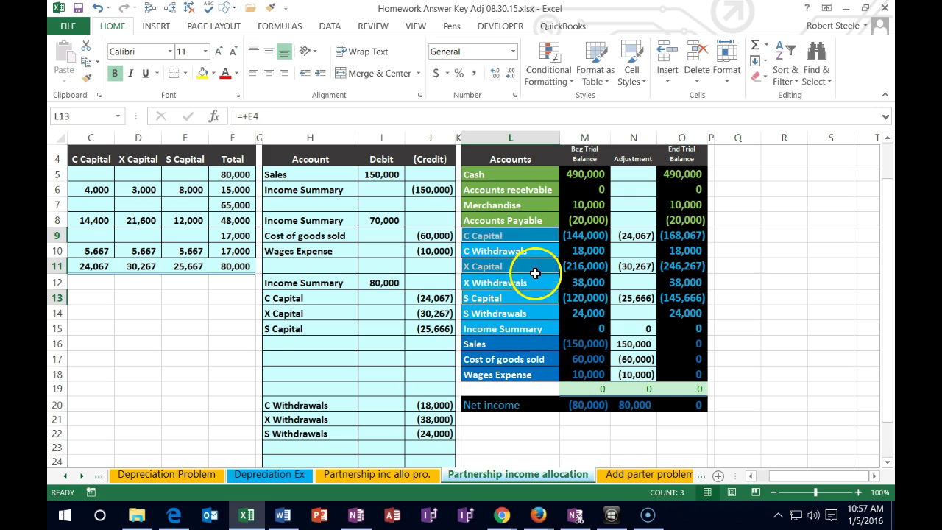
right_click(518, 236)
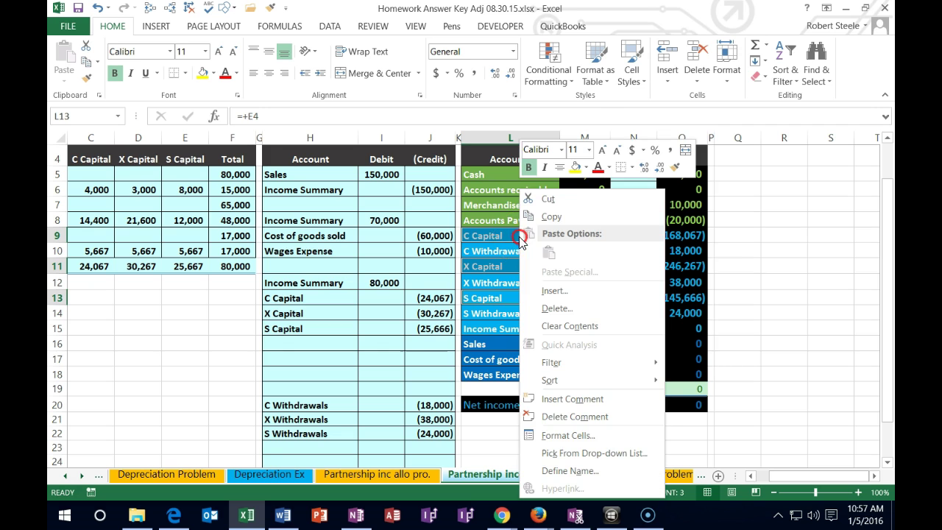
click(551, 216)
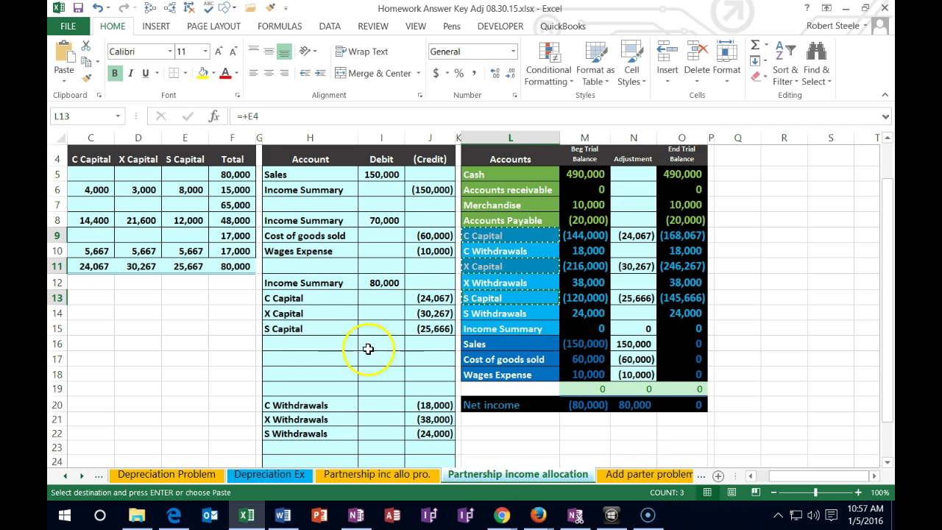
click(301, 360)
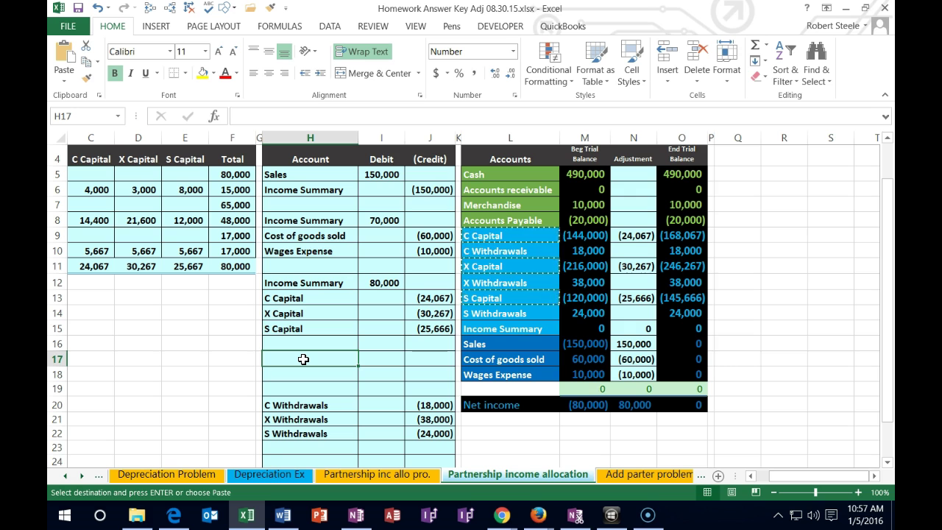
right_click(303, 359)
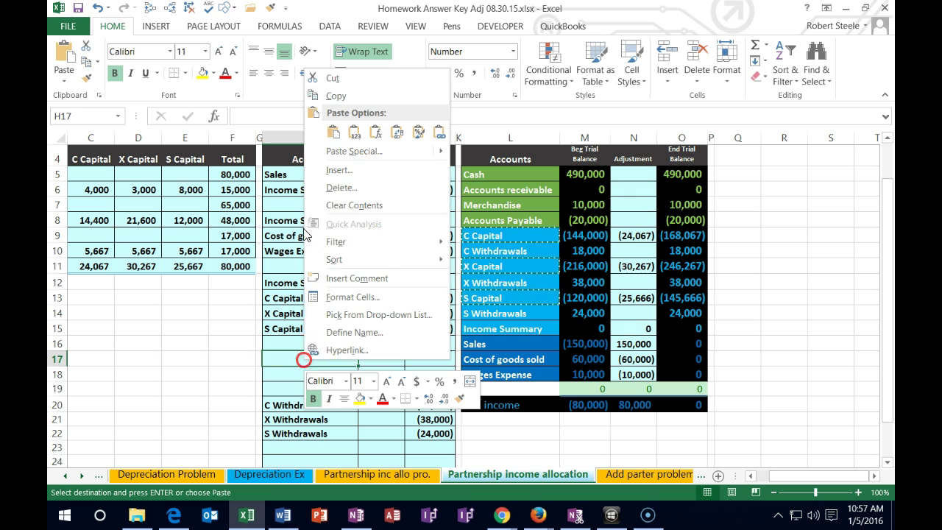
click(354, 134)
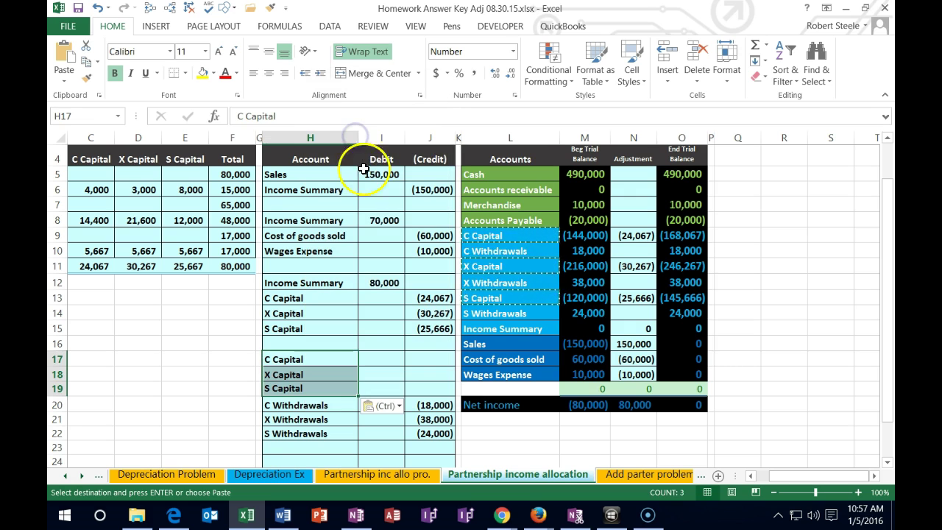
Enter the capital account debits in the journal: 18,000 in I17, 38,000 in I18 and 24,000 in I19.
click(375, 358)
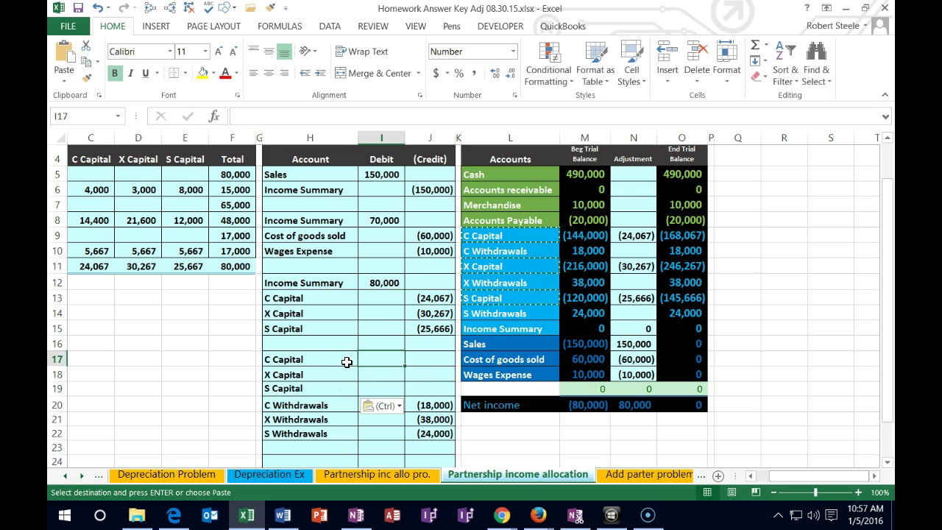
text(18,000)
key(Return)
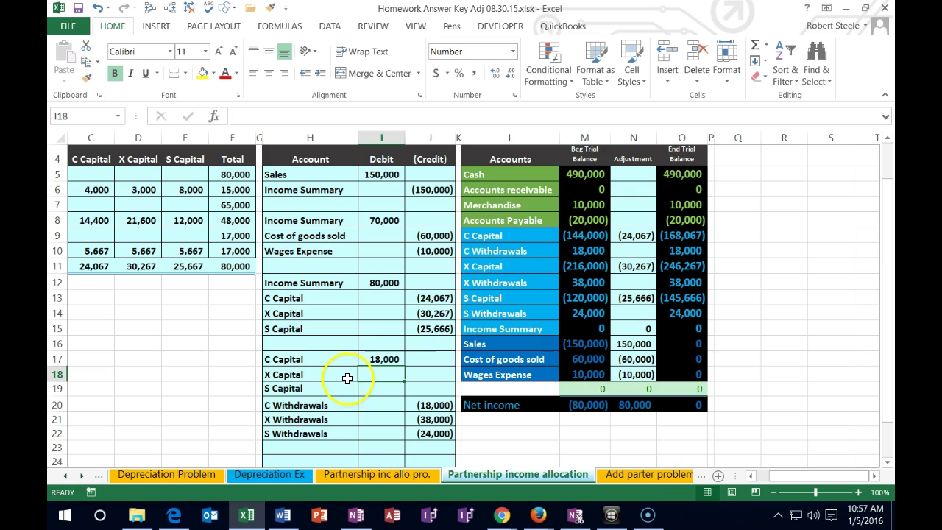
text(38,000)
key(Return)
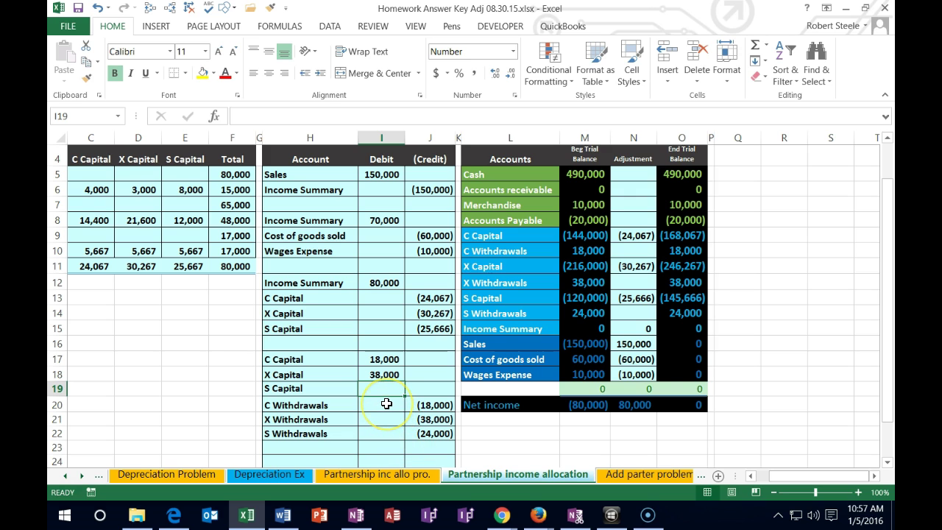
text(24,000)
key(Return)
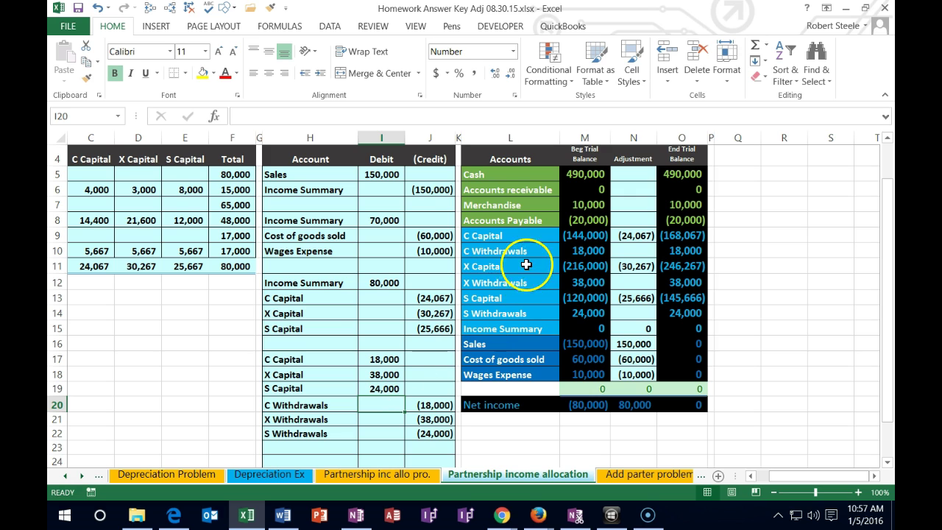
Examine the ending trial balance amounts of the partners' withdrawals accounts and compare C Withdrawals with C Capital.
click(574, 253)
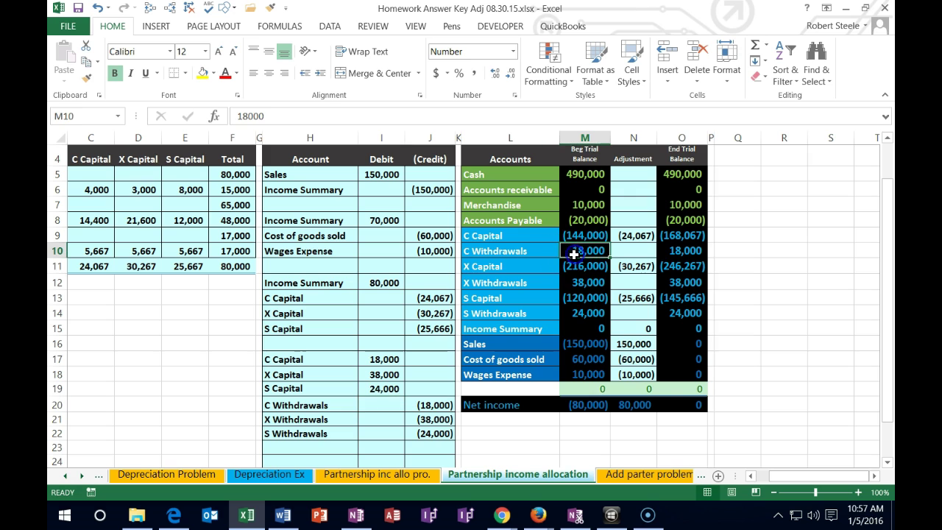
click(677, 251)
click(682, 282)
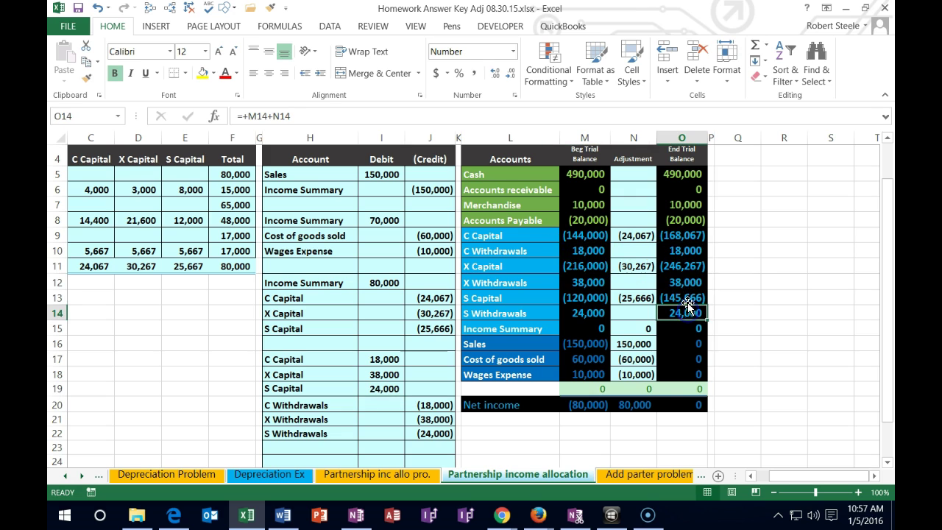
click(692, 234)
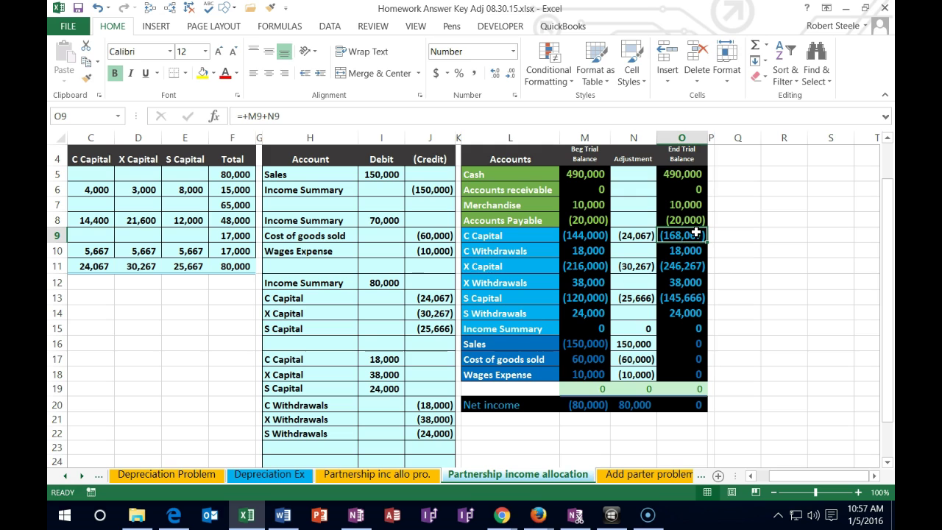
click(715, 240)
click(701, 252)
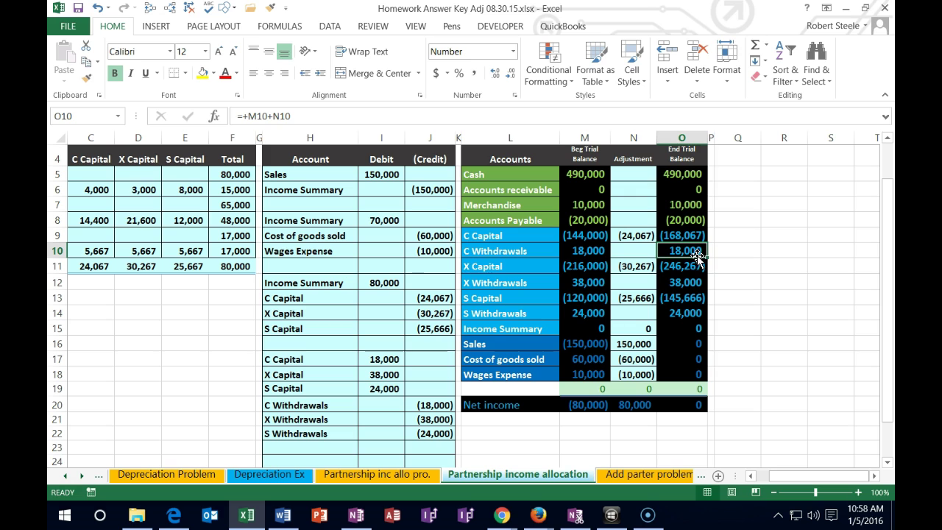
drag(687, 239, 684, 250)
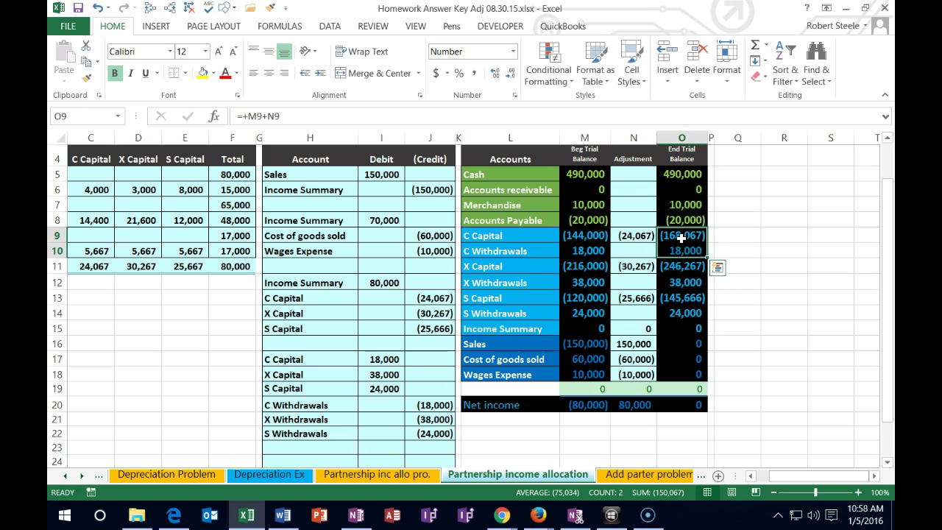
click(681, 251)
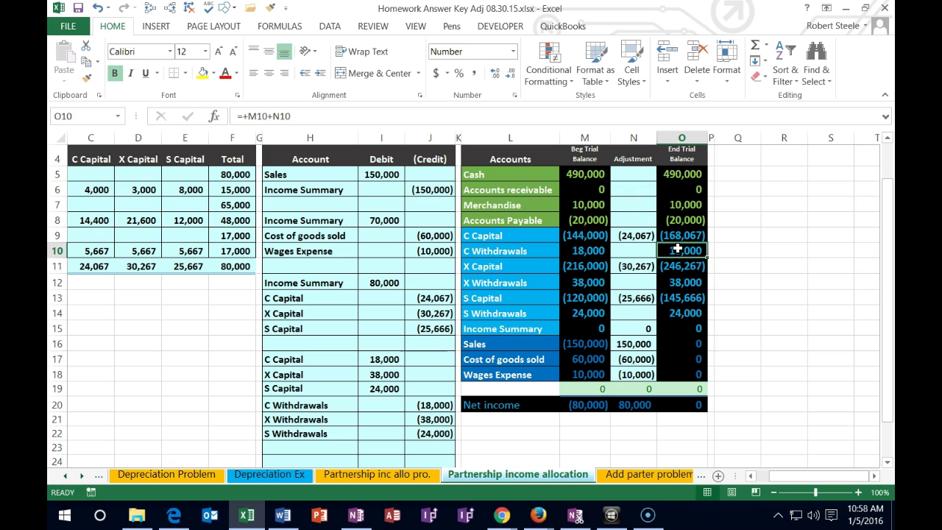
Add the C Capital debit to its trial balance adjustment by changing N9 to =J13+I17.
click(639, 236)
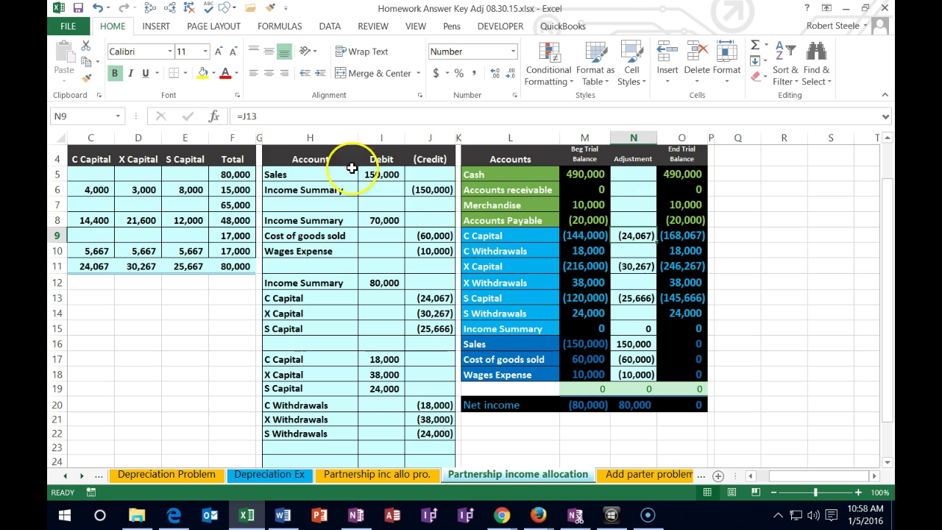
double_click(643, 234)
click(638, 234)
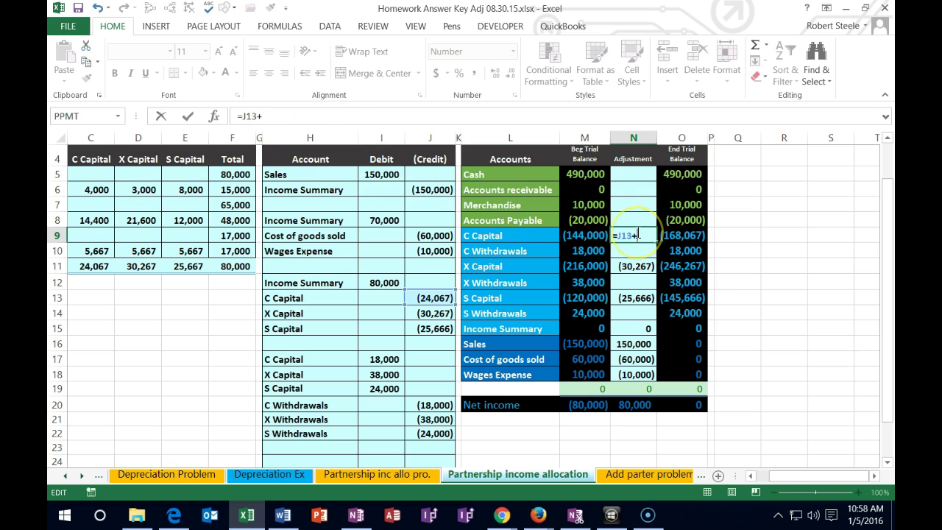
click(379, 360)
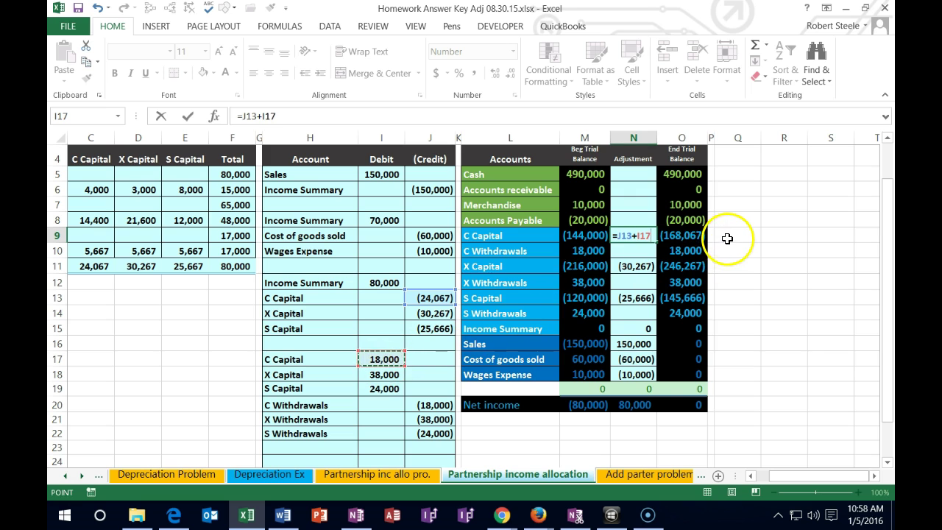
key(Return)
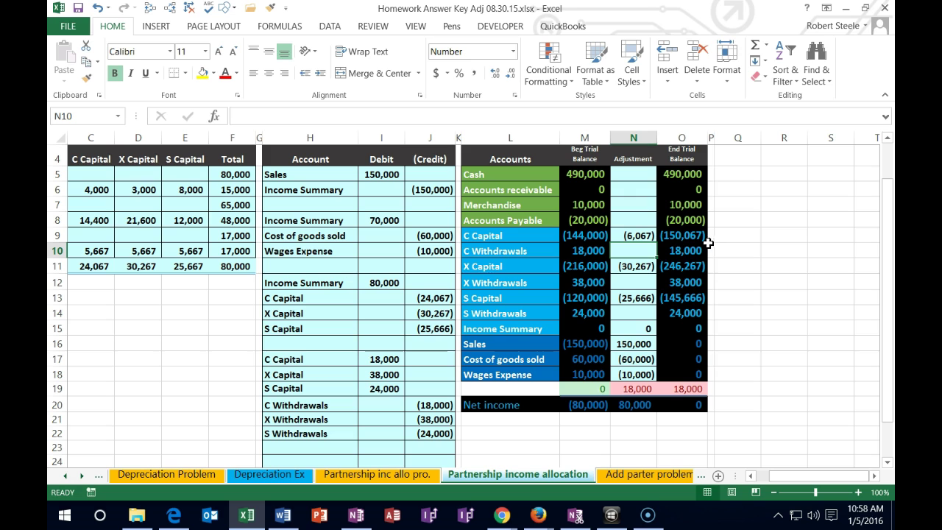
Add the X Capital debit to its trial balance adjustment by changing N11 to =J14+I18.
click(634, 265)
click(312, 377)
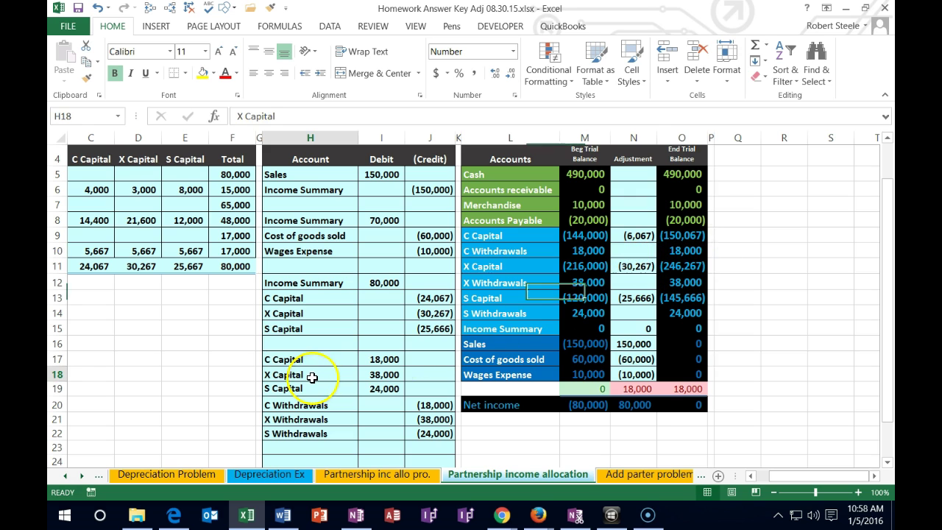
click(382, 374)
click(549, 270)
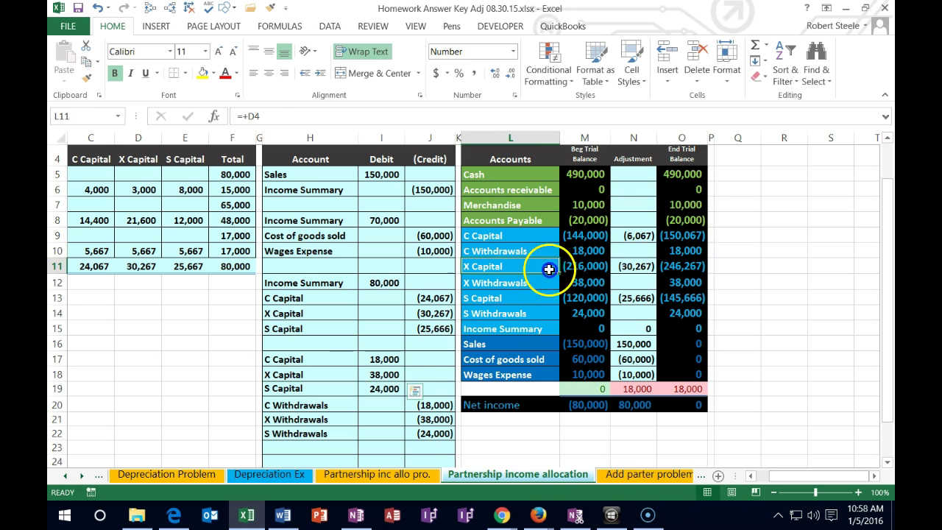
click(634, 266)
double_click(640, 265)
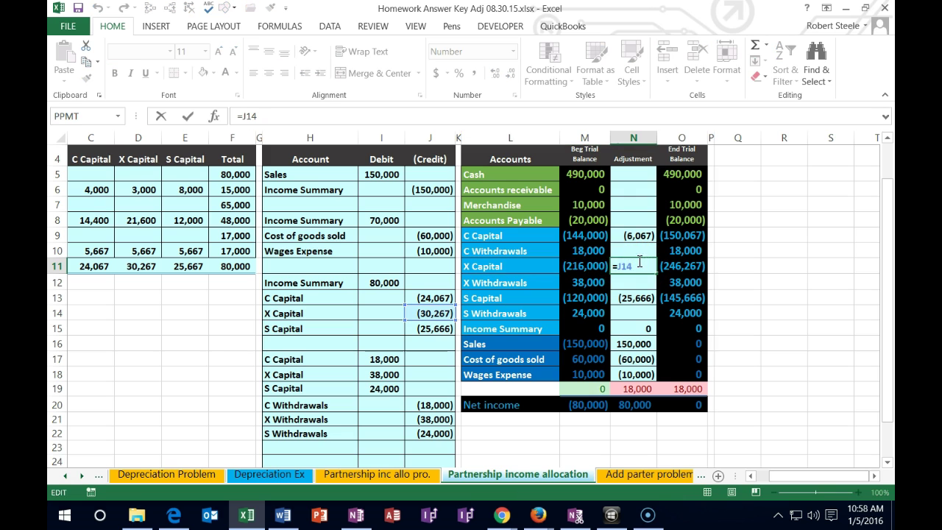
text(+)
click(384, 374)
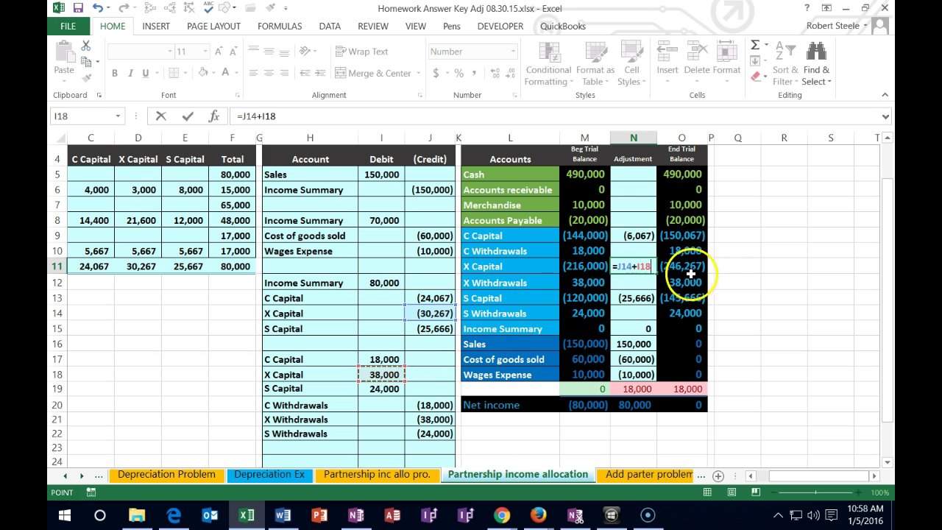
key(Return)
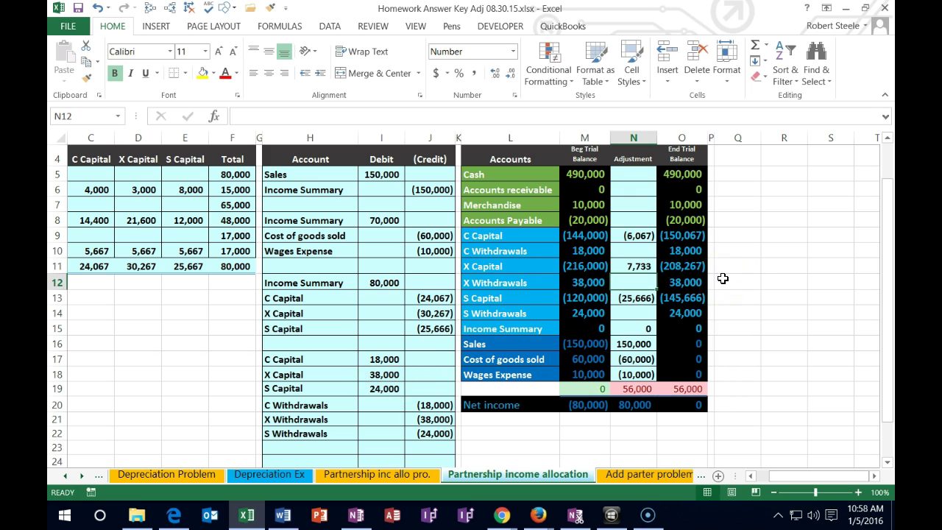
Add the S Capital debit to its trial balance adjustment by changing N13 to =J15+I19.
drag(309, 388, 379, 388)
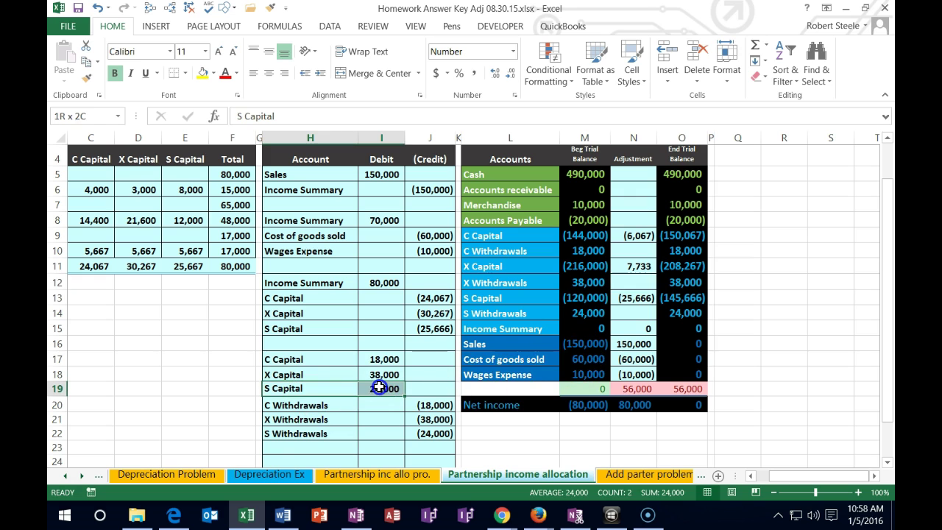
drag(481, 298, 567, 298)
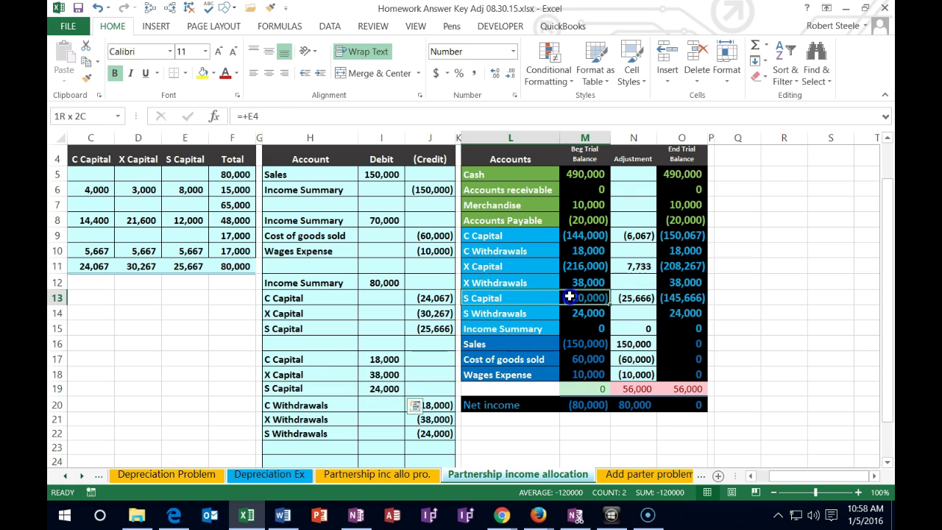
click(636, 297)
double_click(636, 297)
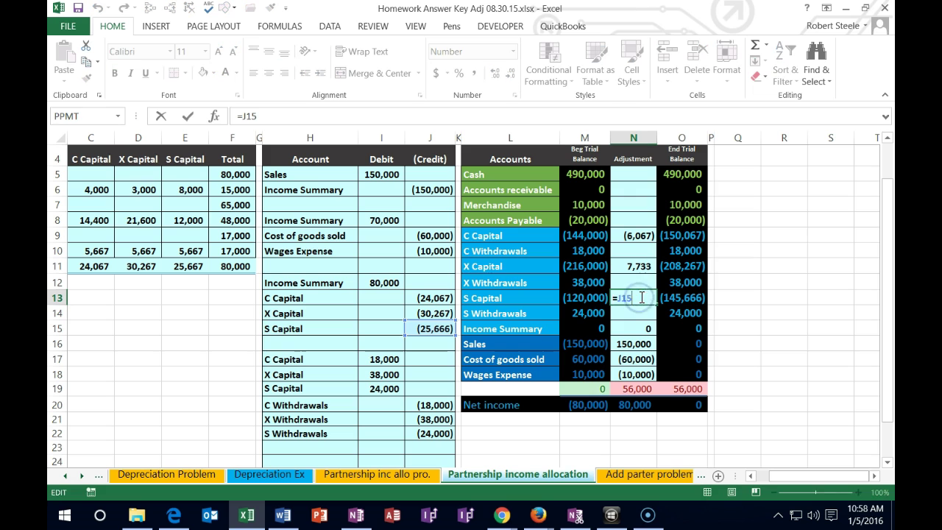
text(+)
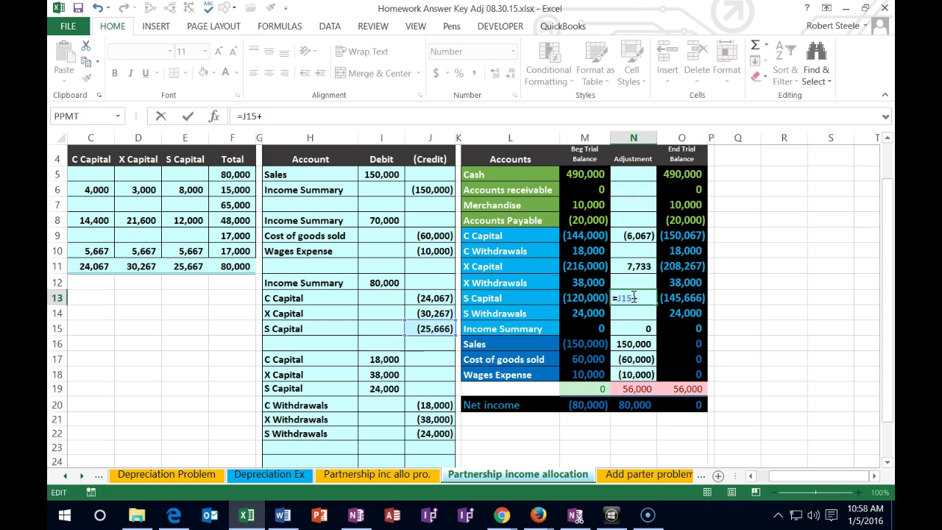
click(378, 388)
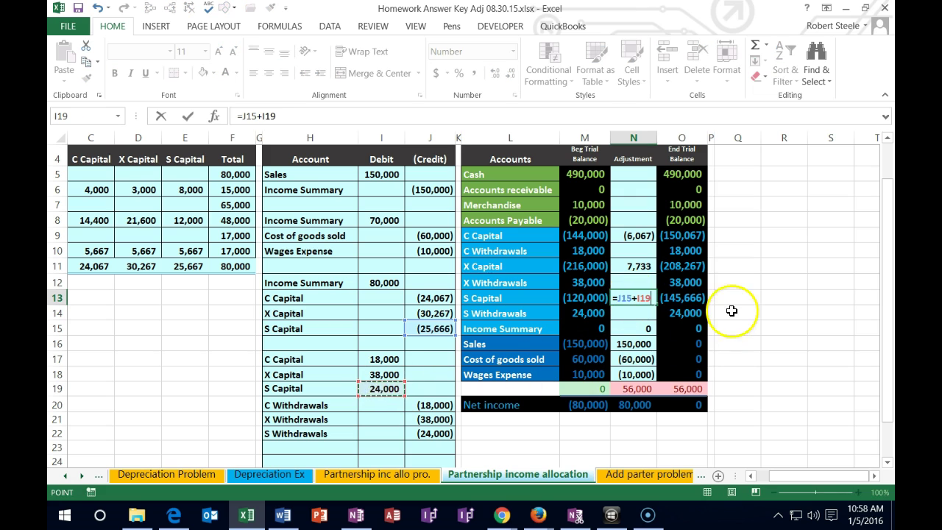
key(Return)
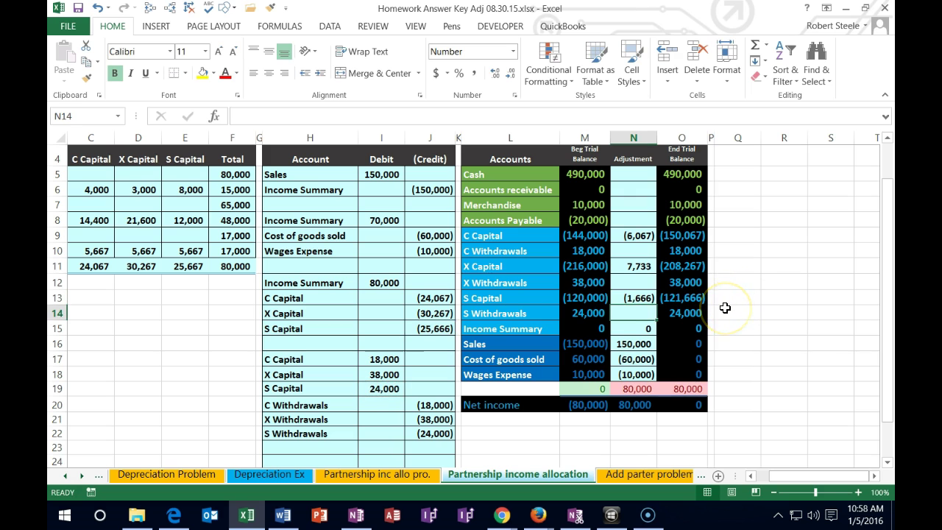
Post the C Withdrawals credit to its trial balance adjustment by entering =J20 in N10.
drag(342, 405, 431, 405)
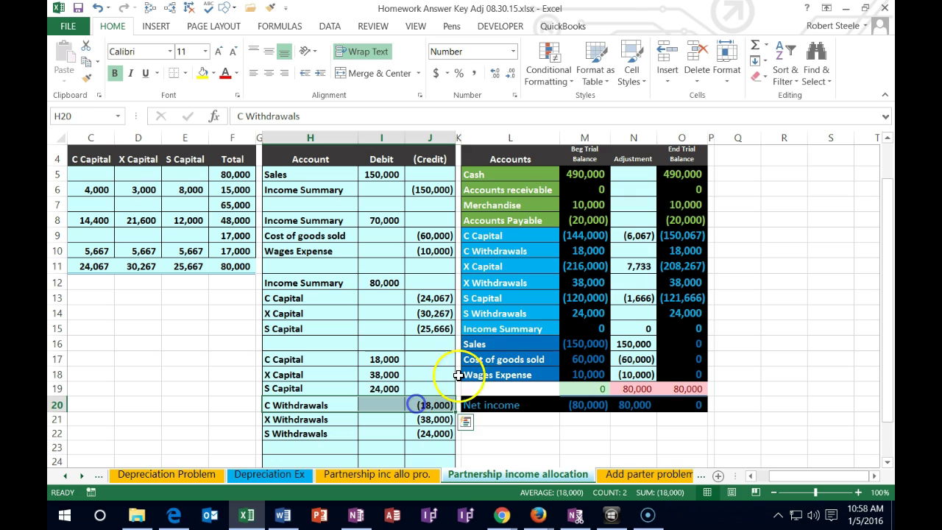
click(620, 250)
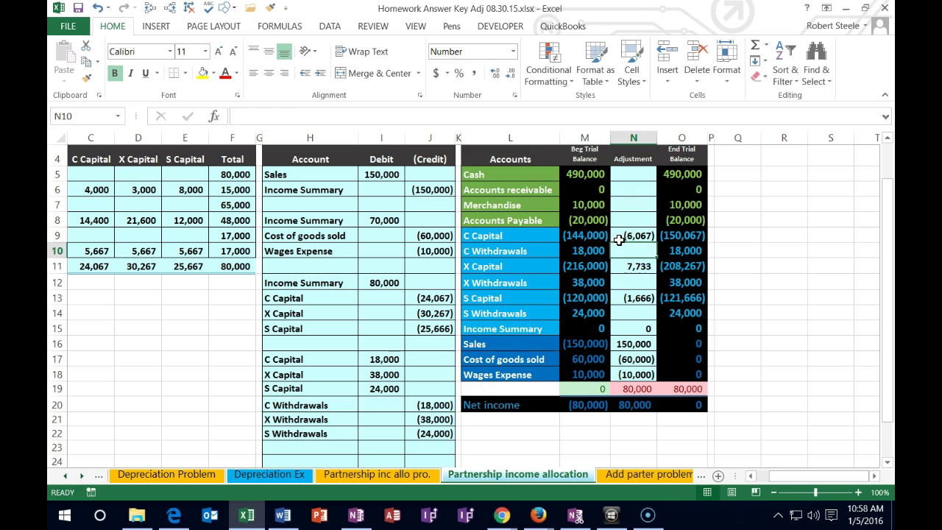
text(=)
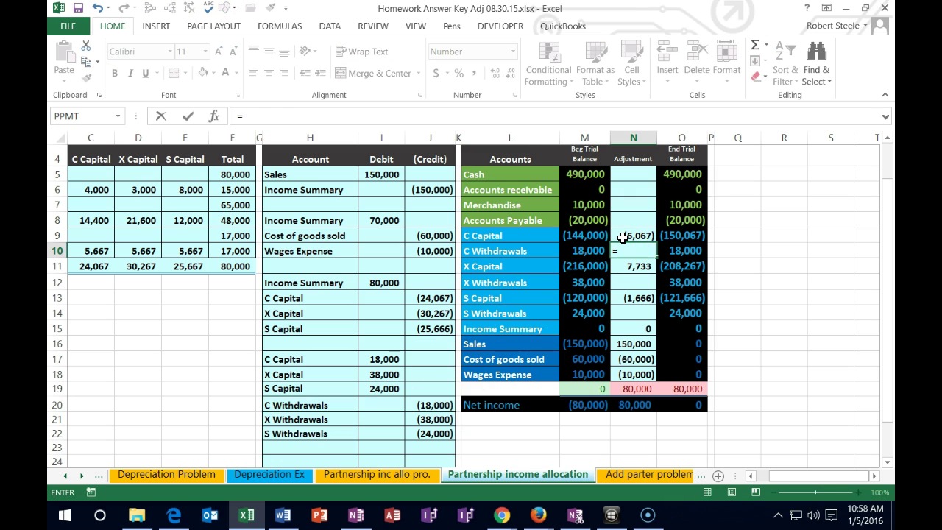
click(433, 404)
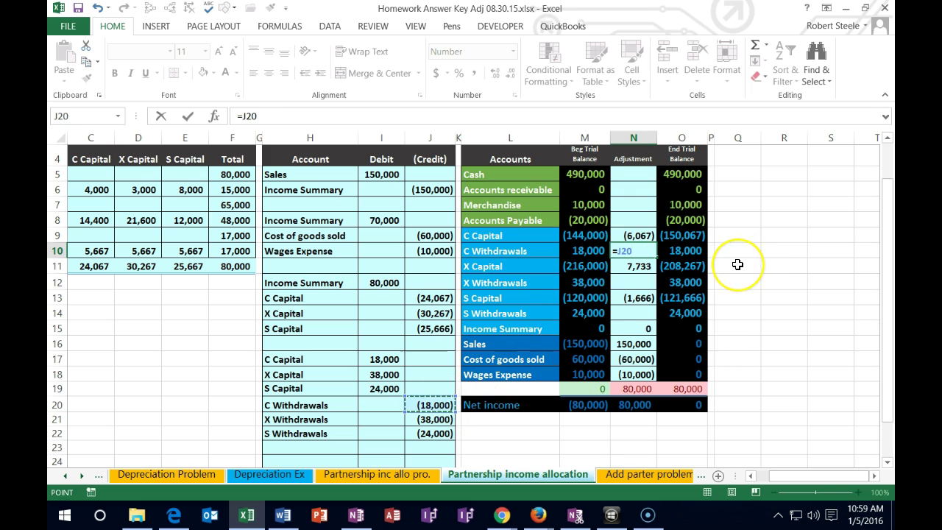
key(Return)
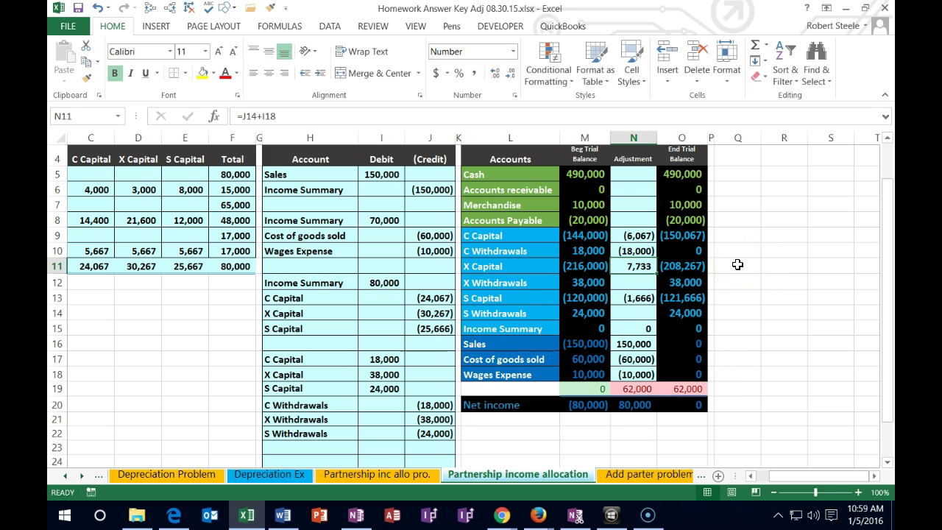
Post the X Withdrawals credit to its trial balance adjustment by entering =J21 in N12.
click(634, 281)
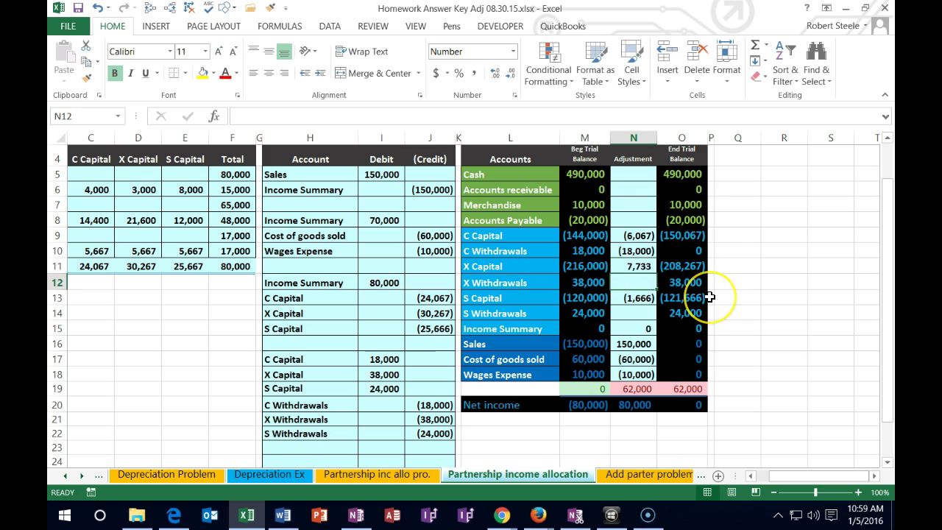
text(=)
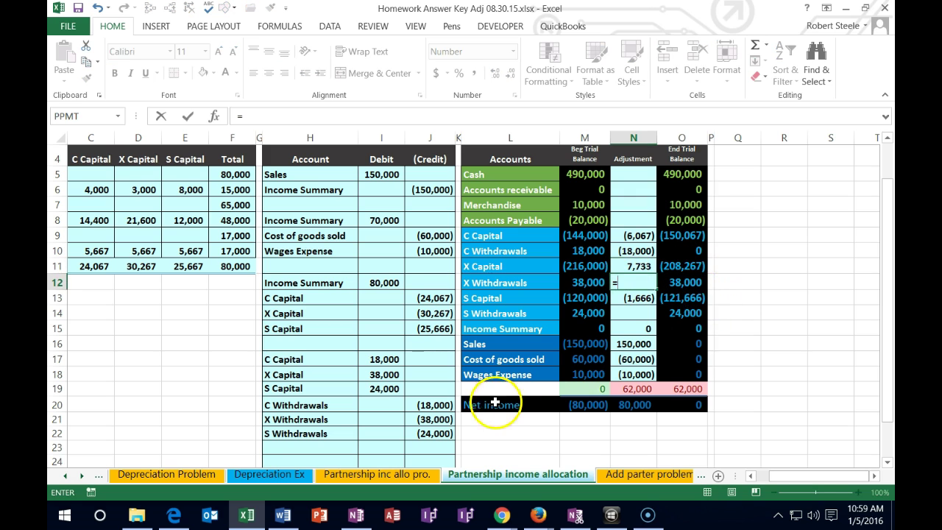
click(435, 419)
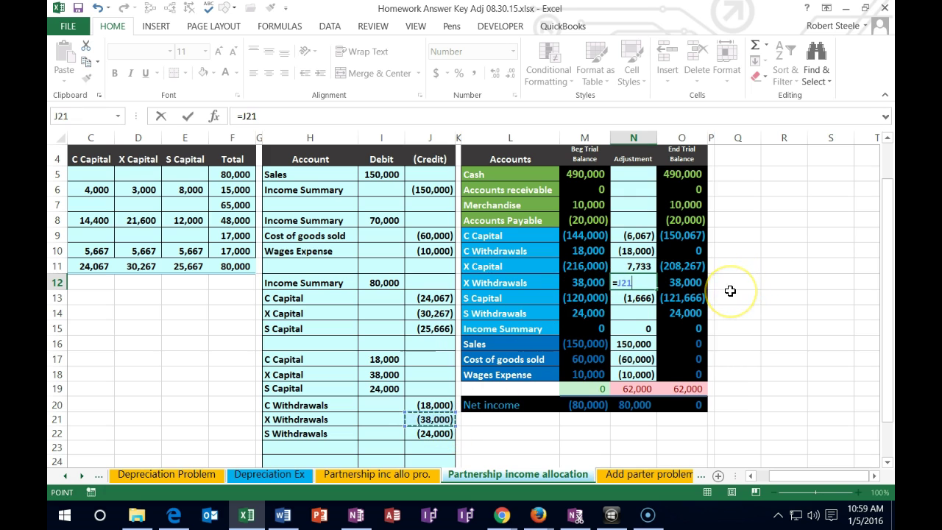
key(Return)
Post the S Withdrawals credit to its trial balance adjustment by entering =J22 in N14.
key(Return)
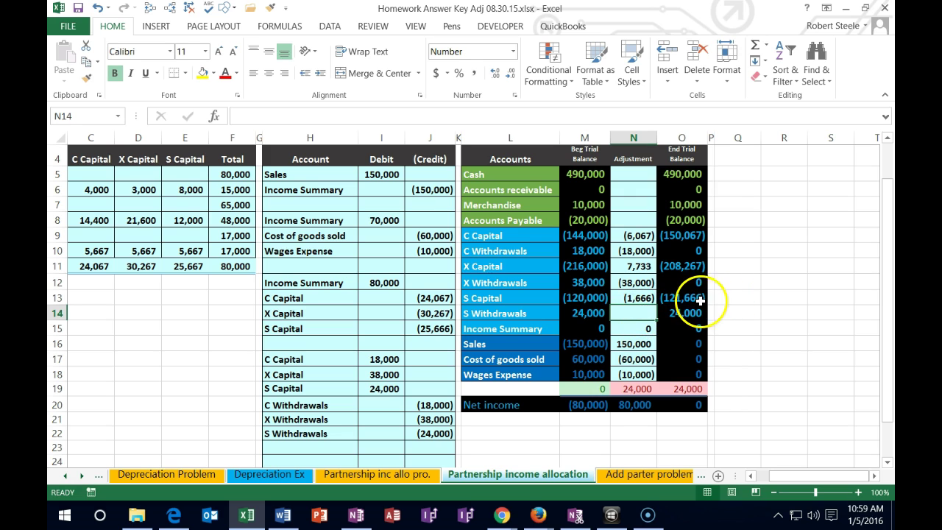
text(=)
click(430, 433)
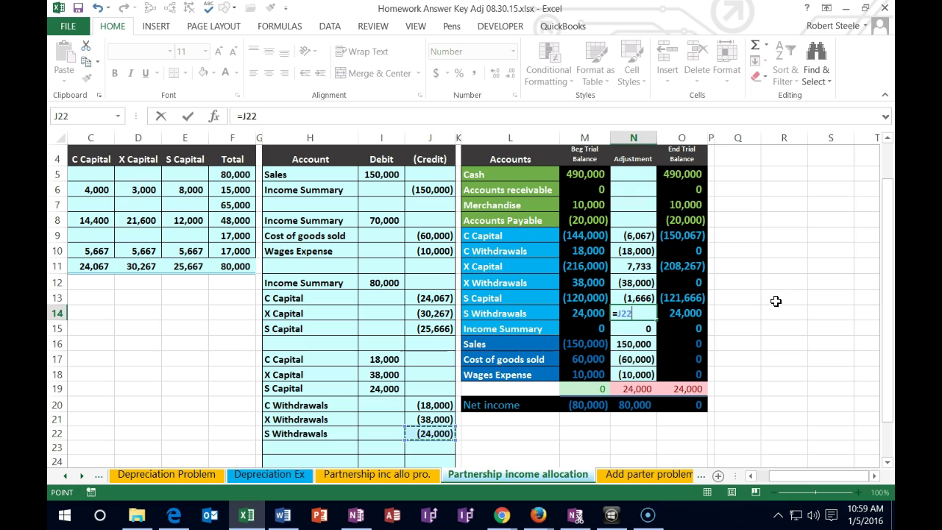
key(Return)
key(Return)
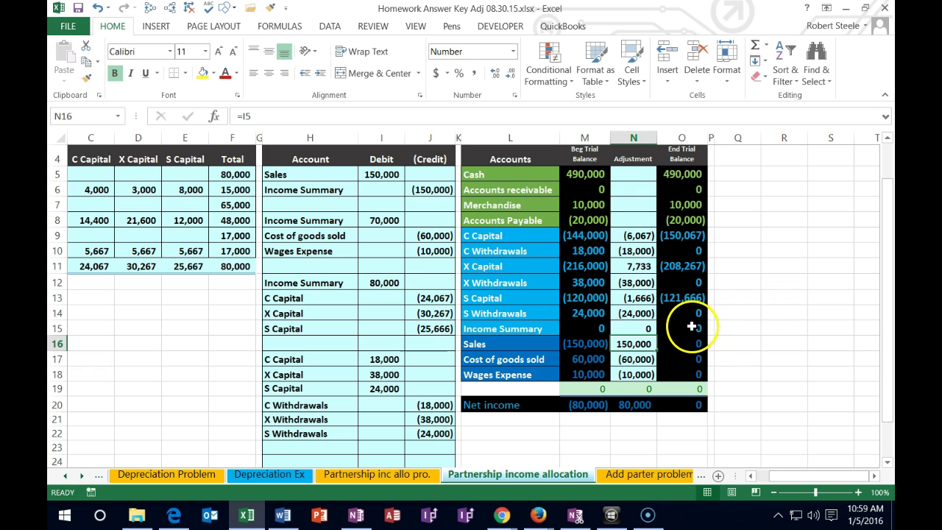
Check the ending trial balance amounts of the Income Summary, sales and expense accounts, the partners' withdrawals and the capital accounts.
drag(685, 324, 686, 369)
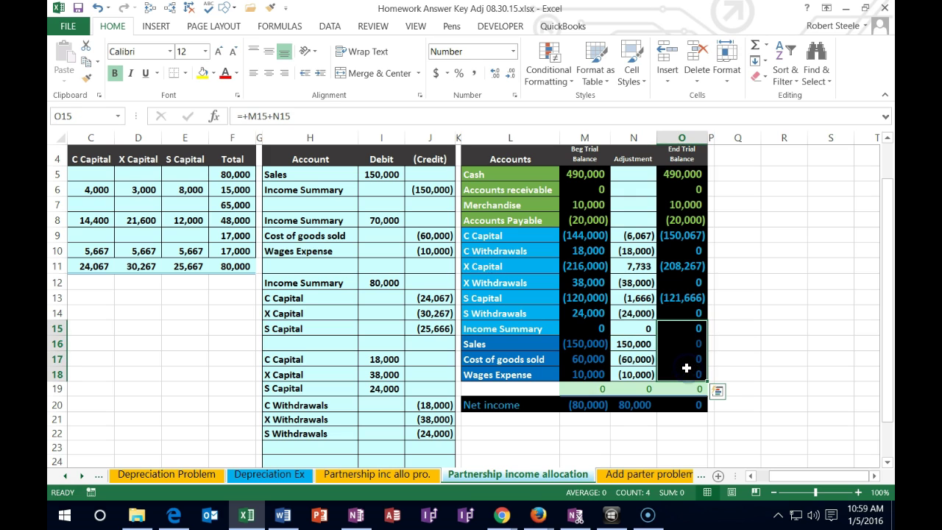
click(673, 249)
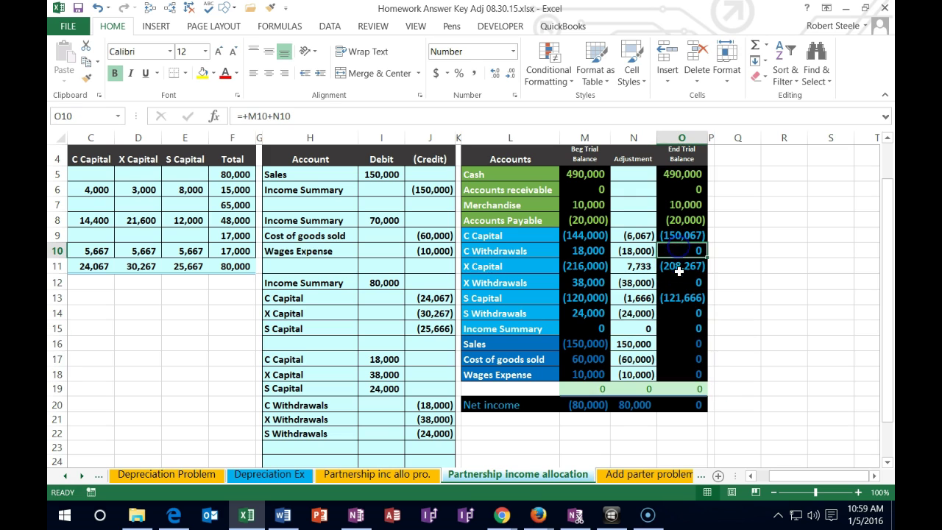
click(676, 277)
click(684, 313)
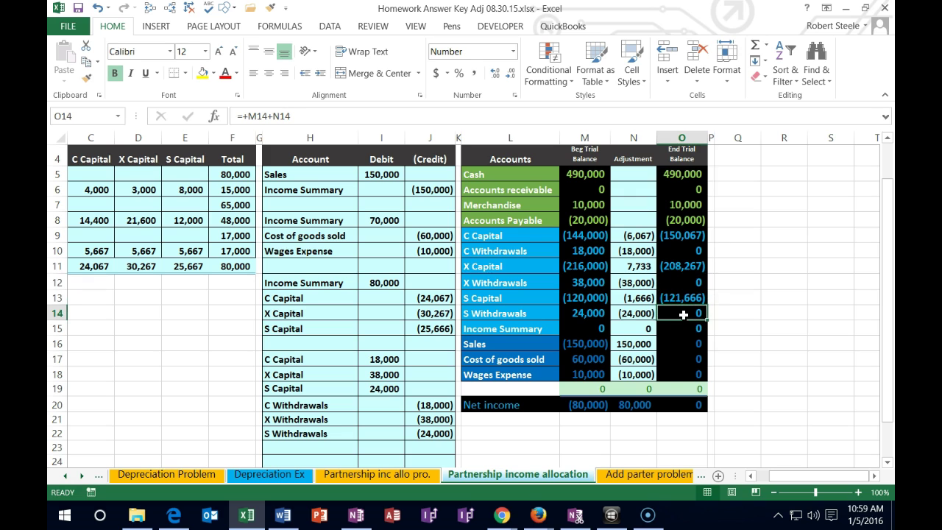
drag(685, 236, 683, 303)
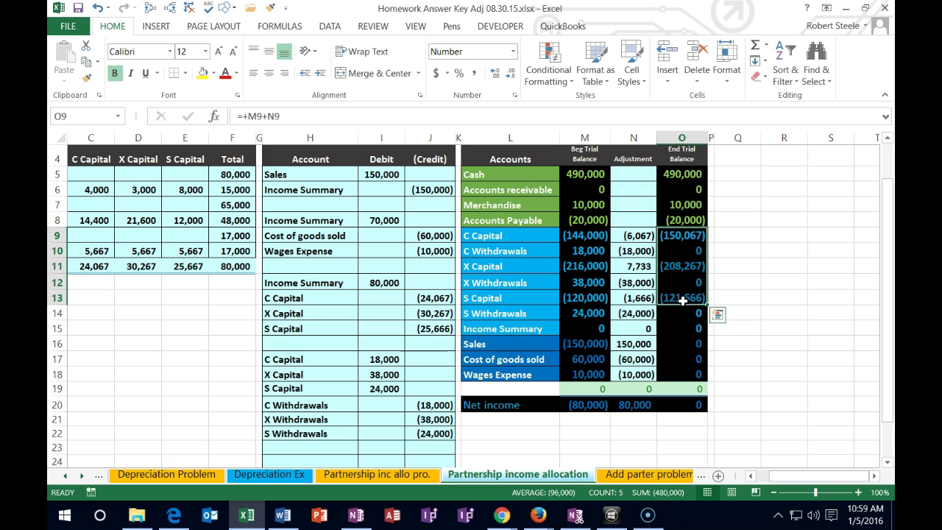